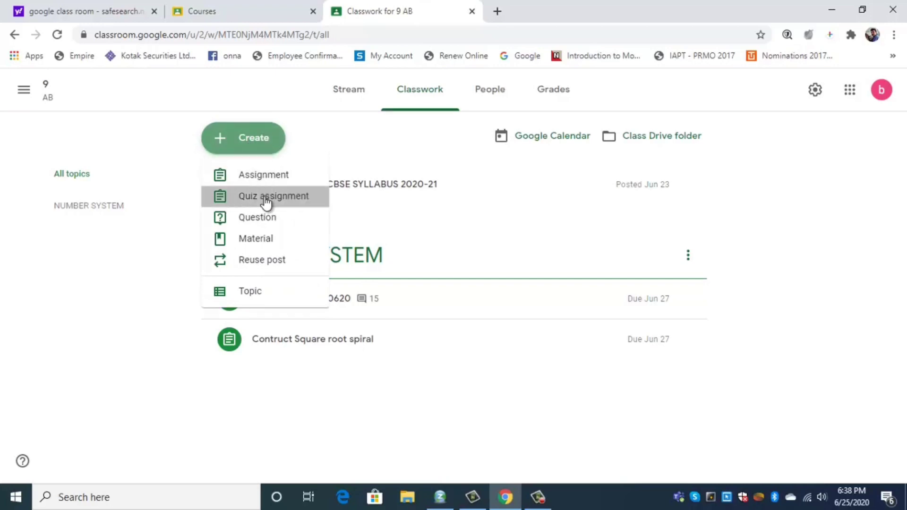
# Start a new quiz assignment titled 'Quiz-Number System'
pyautogui.click(265, 201)
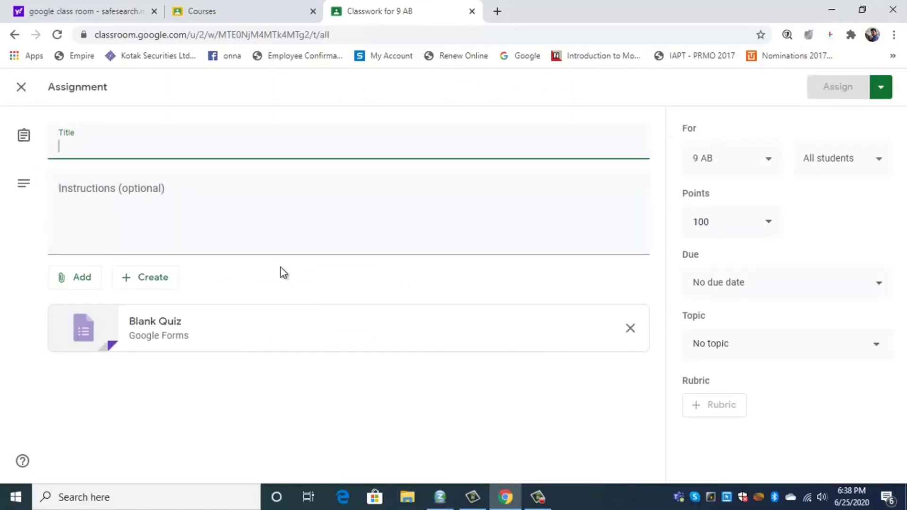
pyautogui.click(98, 155)
pyautogui.write('Q')
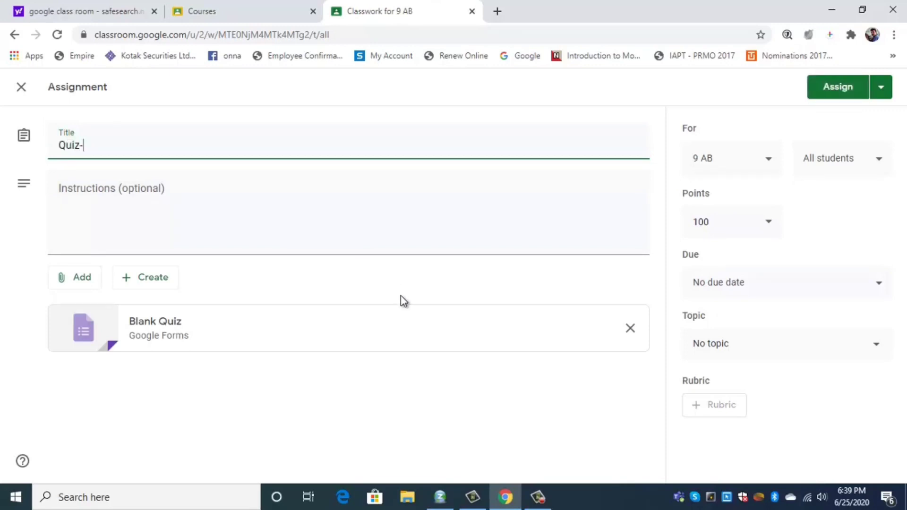
pyautogui.write('uiz-Number System')
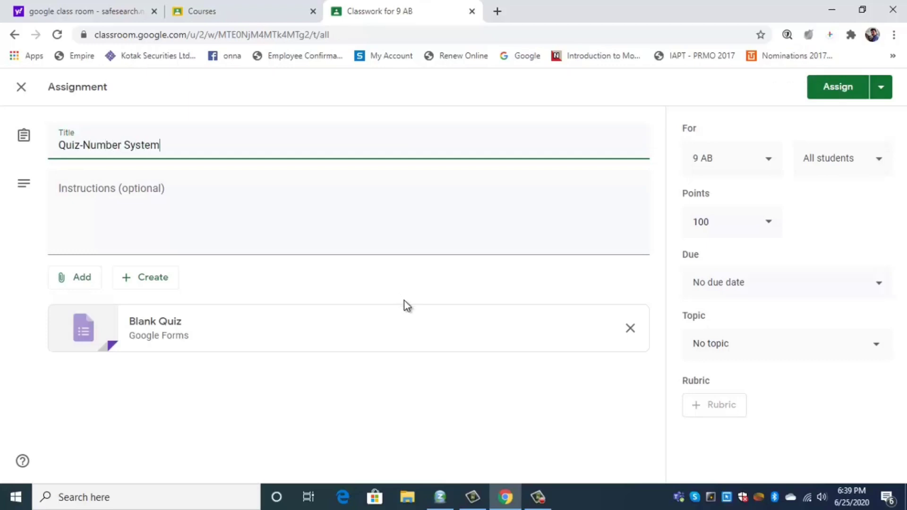
# Add the two instruction lines, 'Each question…' and 'No negative marking for wrong responses', then open the Blank Quiz
pyautogui.click(80, 199)
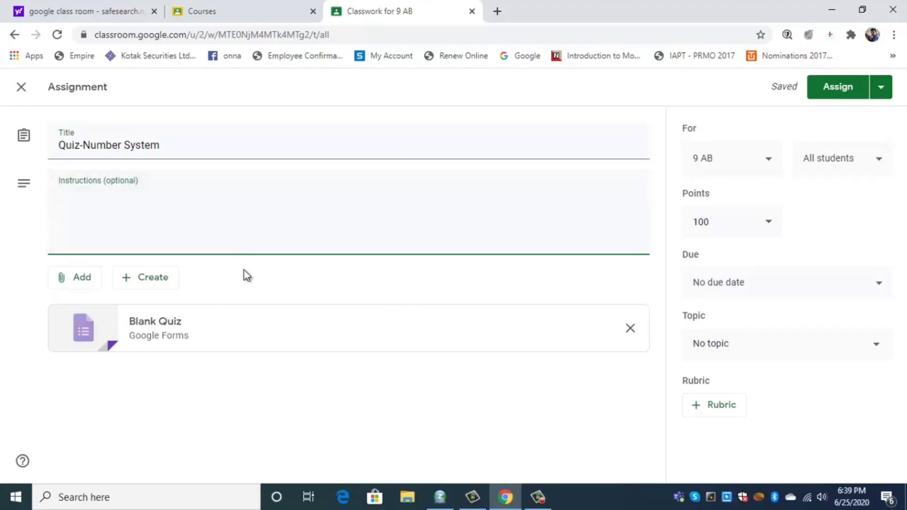
pyautogui.write('Each questi')
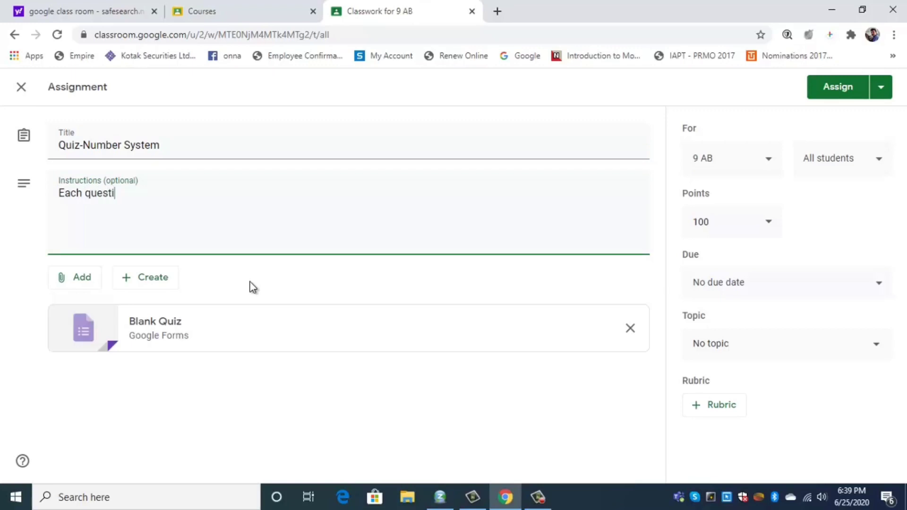
pyautogui.write('on carries 1 point')
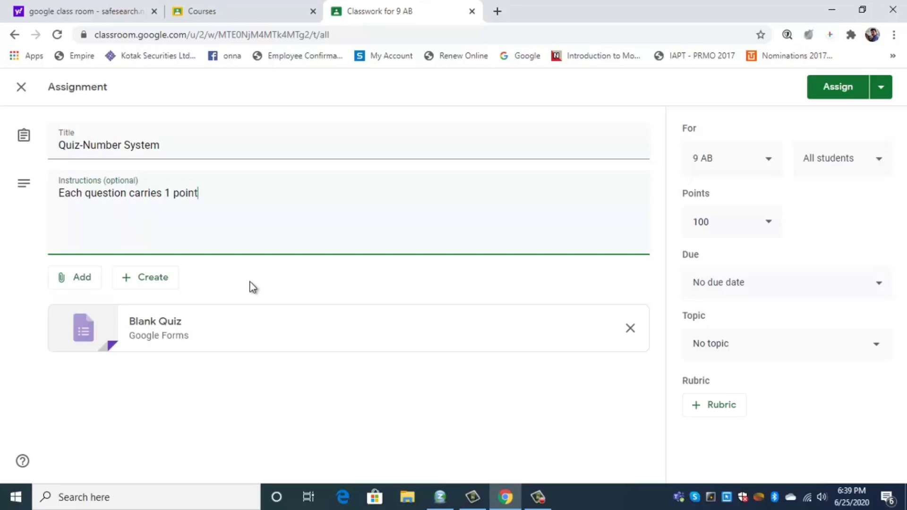
pyautogui.press('Return')
pyautogui.write('No negative marking')
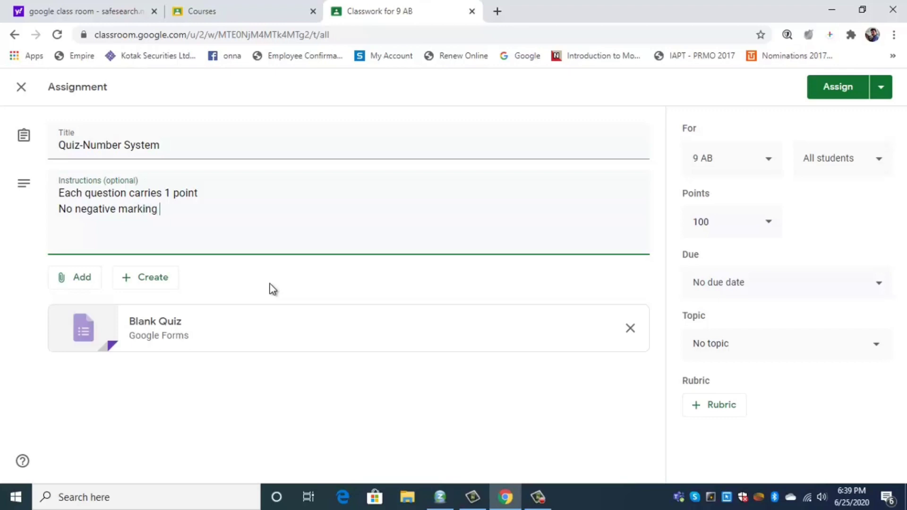
pyautogui.write('for wrong responses')
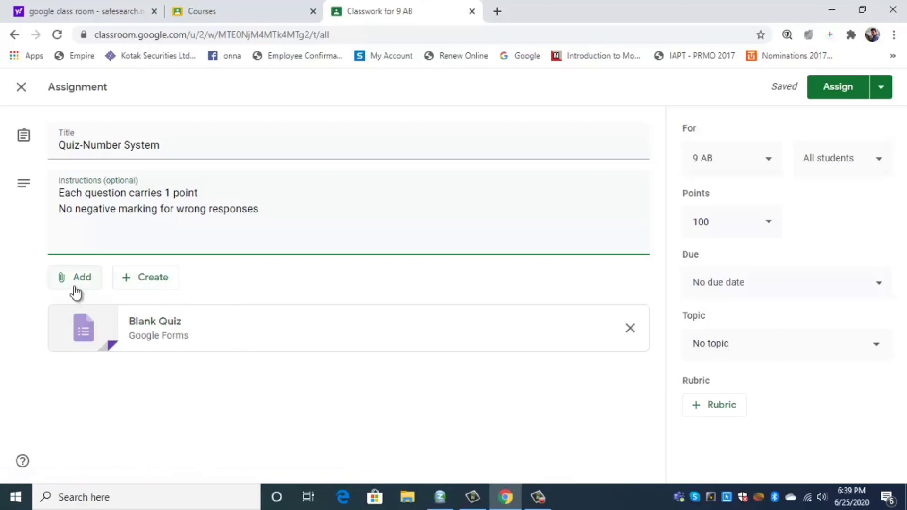
pyautogui.click(163, 323)
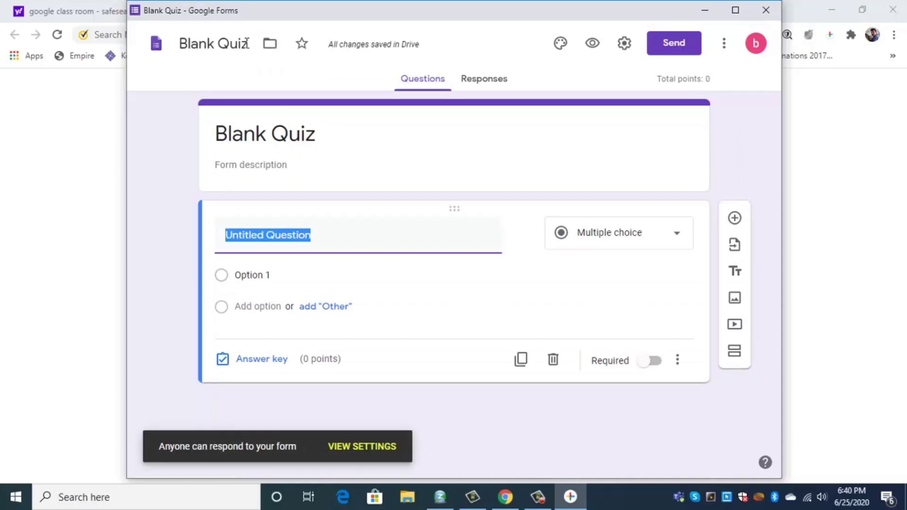
# Rename the form file 'Quiz-Number System', retitle the header 'Quiz -Number System', and add description 'Qz No : 01/9/M/2506'
pyautogui.moveTo(247, 42); pyautogui.dragTo(195, 70)
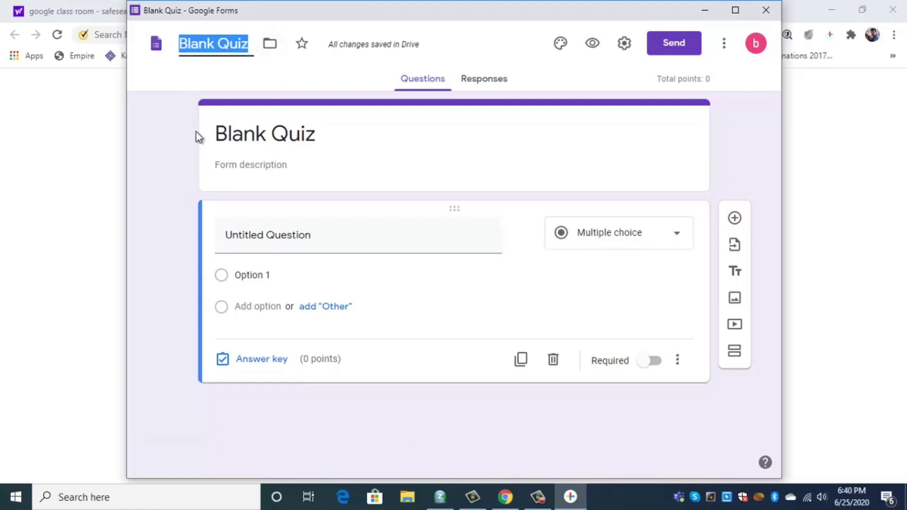
pyautogui.write('Quiz')
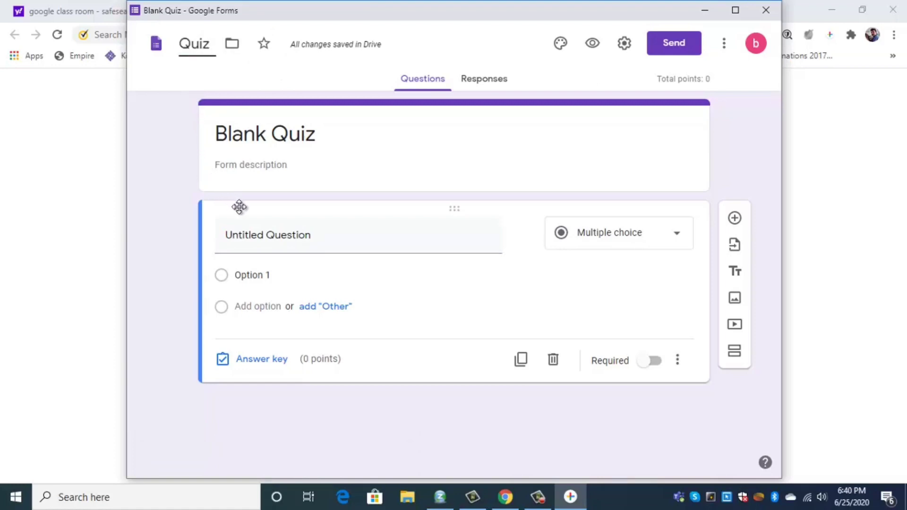
pyautogui.write('-Number System')
pyautogui.click(258, 121)
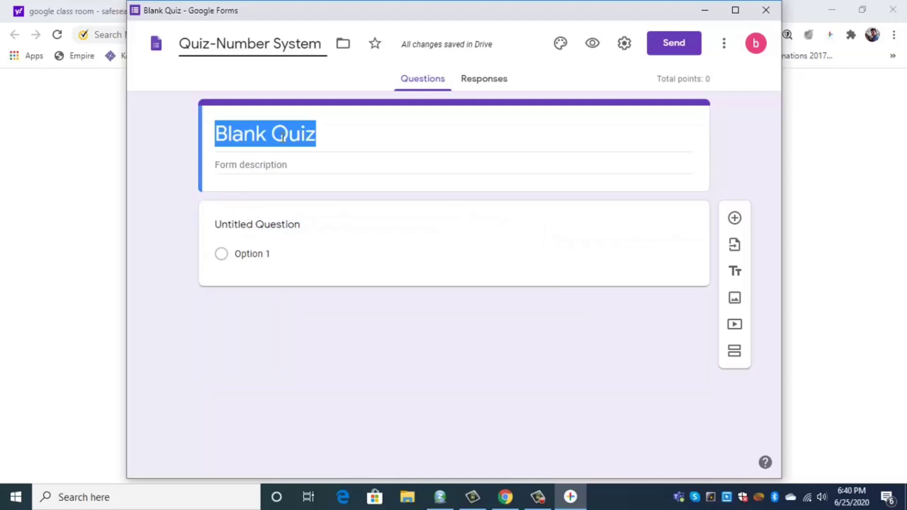
pyautogui.write('Quiz -Number System')
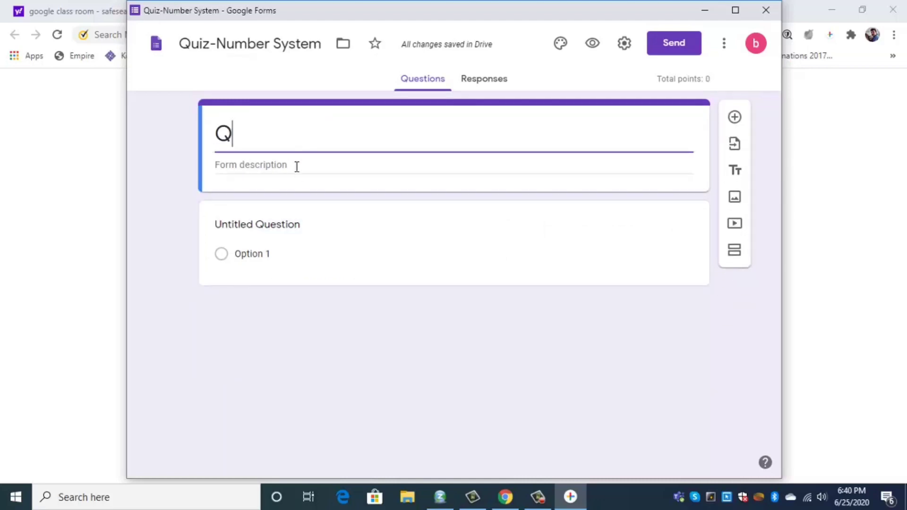
pyautogui.click(266, 175)
pyautogui.write('Q')
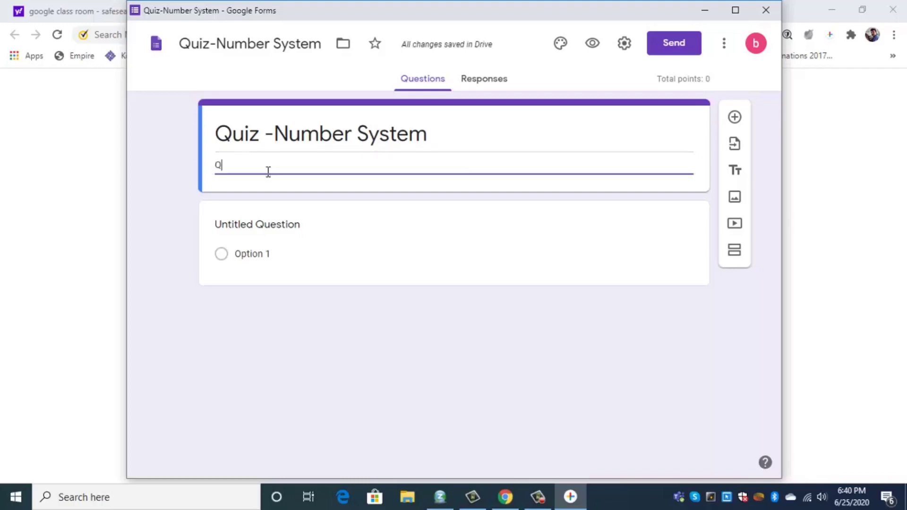
pyautogui.write('z')
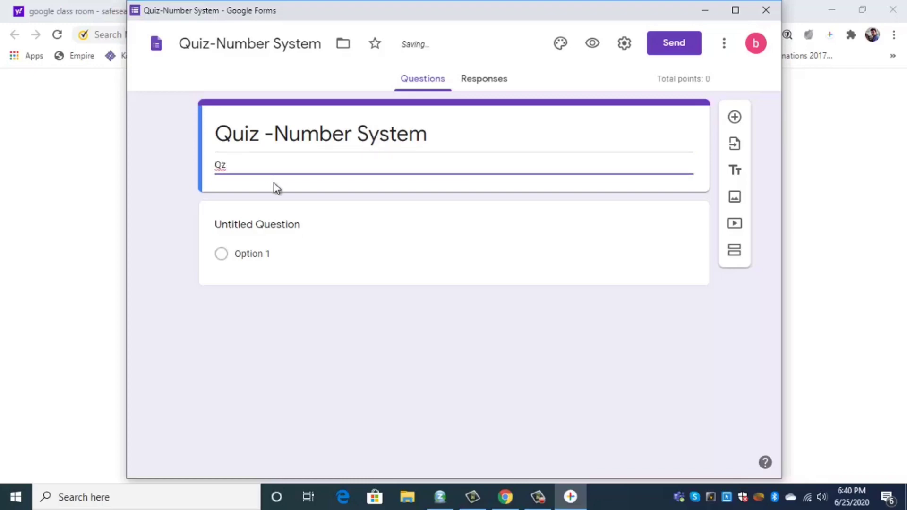
pyautogui.write(' No')
pyautogui.write(': 01/9/M/2506')
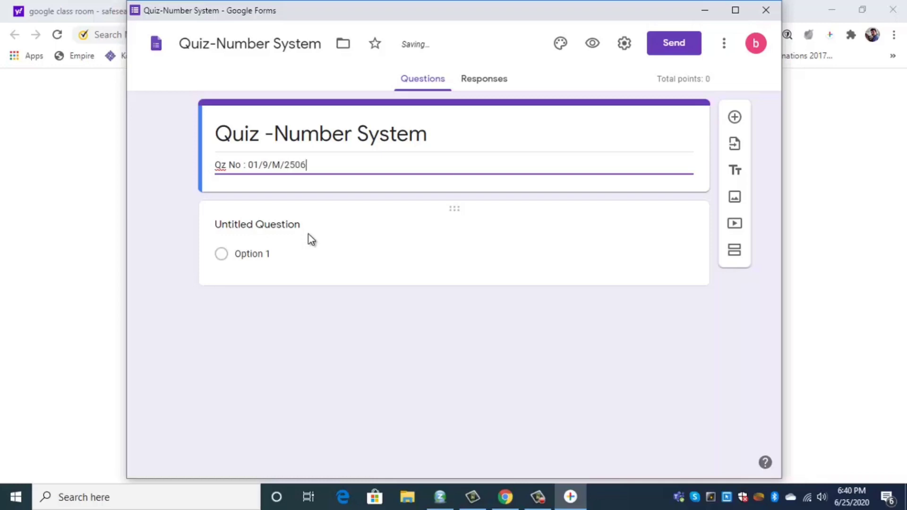
pyautogui.click(313, 248)
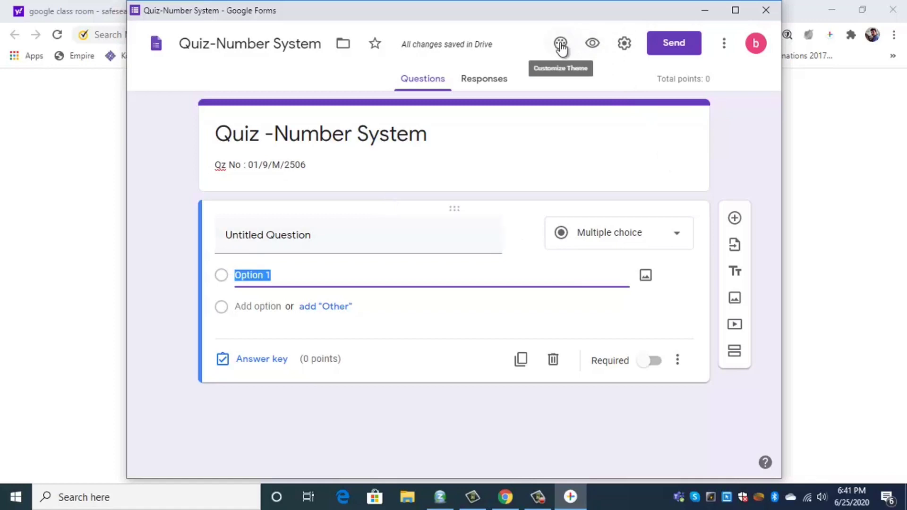
# Insert the coloured-pencils picture as the form's header image, giving a matching peach theme
pyautogui.click(561, 45)
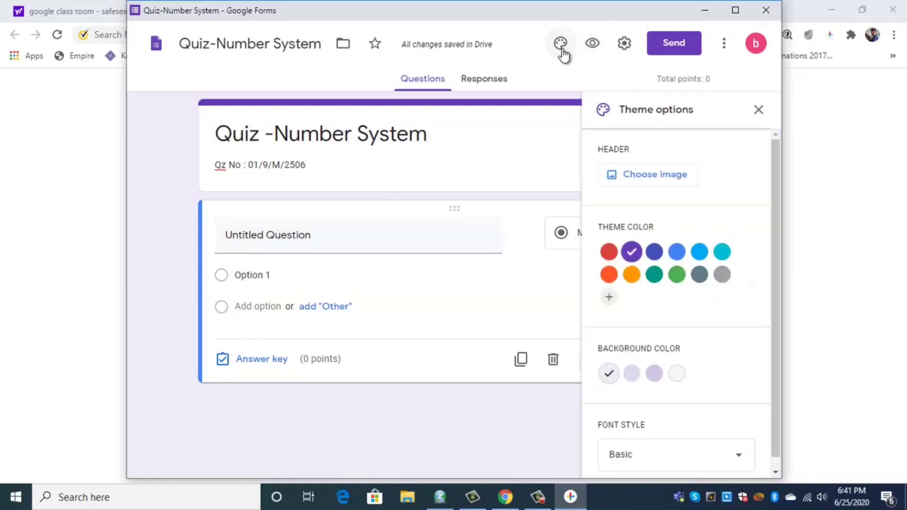
pyautogui.click(658, 175)
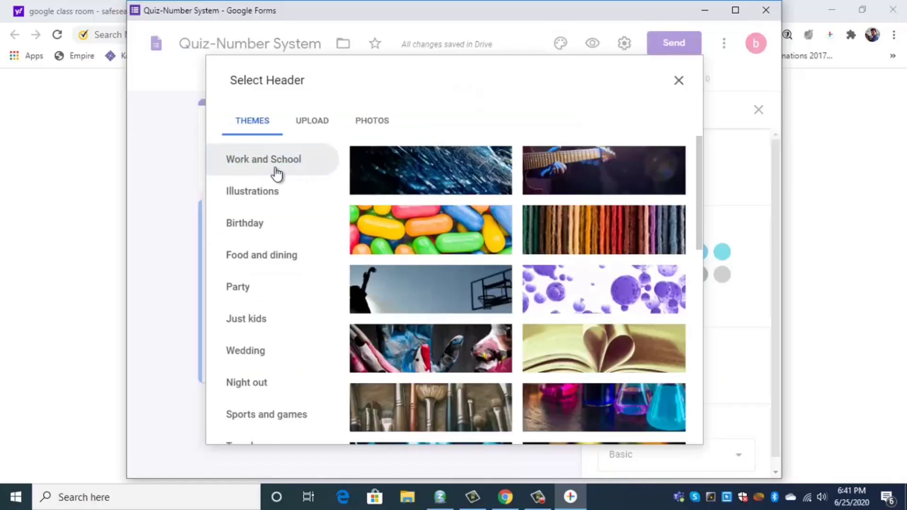
pyautogui.scroll(-1, 616, 272)
pyautogui.scroll(-4, 615, 270)
pyautogui.scroll(1, 609, 269)
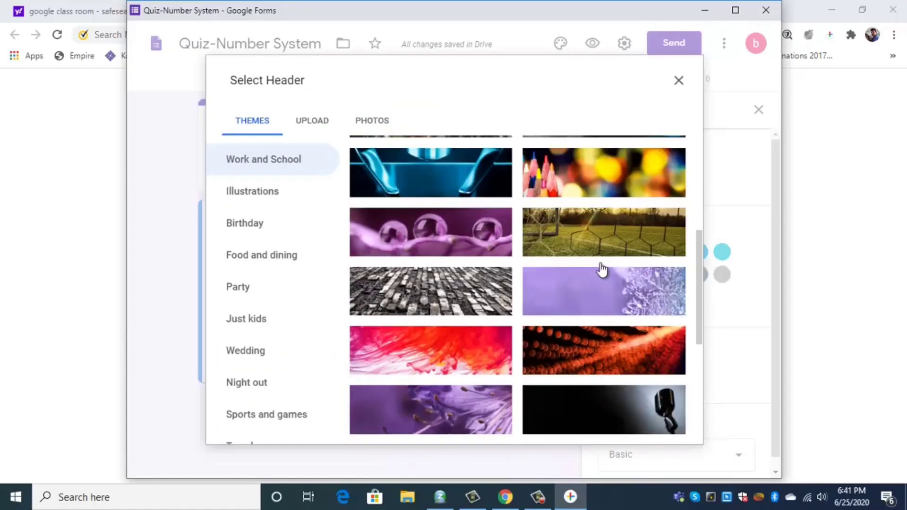
pyautogui.click(600, 206)
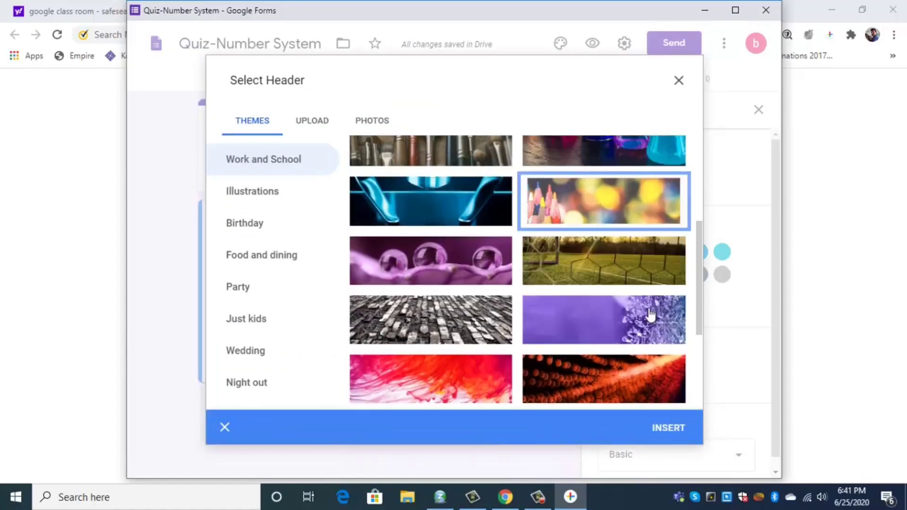
pyautogui.click(676, 427)
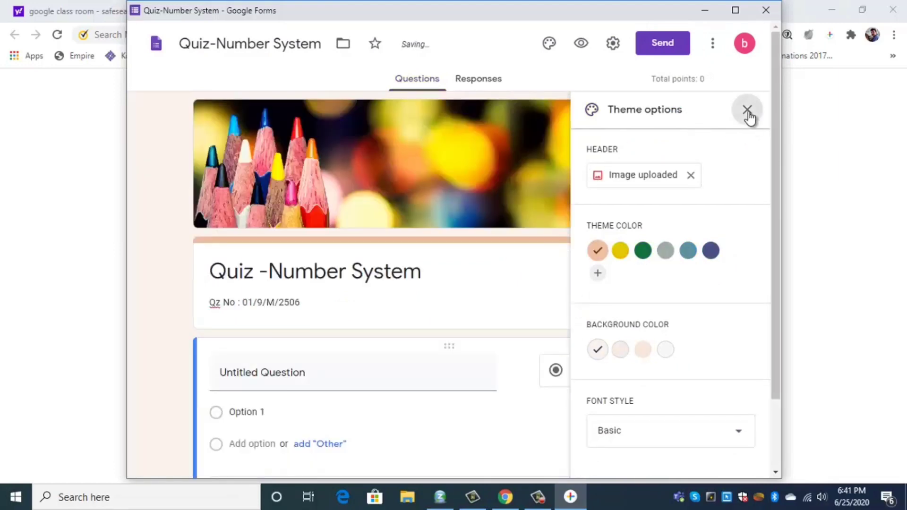
pyautogui.click(747, 110)
pyautogui.scroll(-1, 466, 299)
pyautogui.scroll(-1, 466, 299)
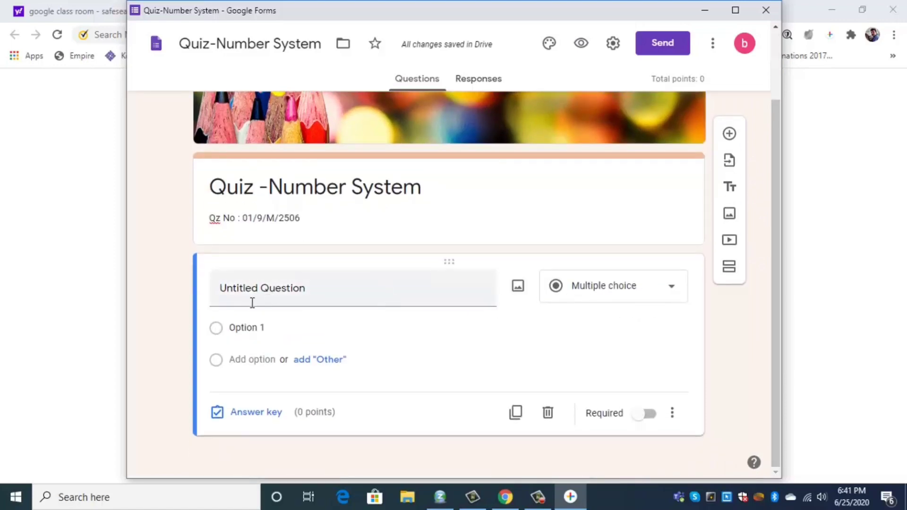
# Make the first question a required short-answer 'Name' question
pyautogui.click(670, 291)
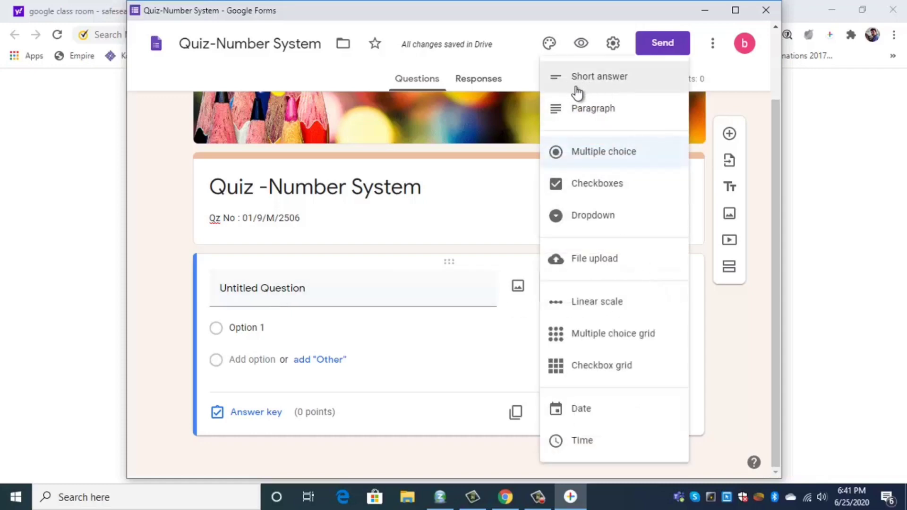
pyautogui.click(611, 83)
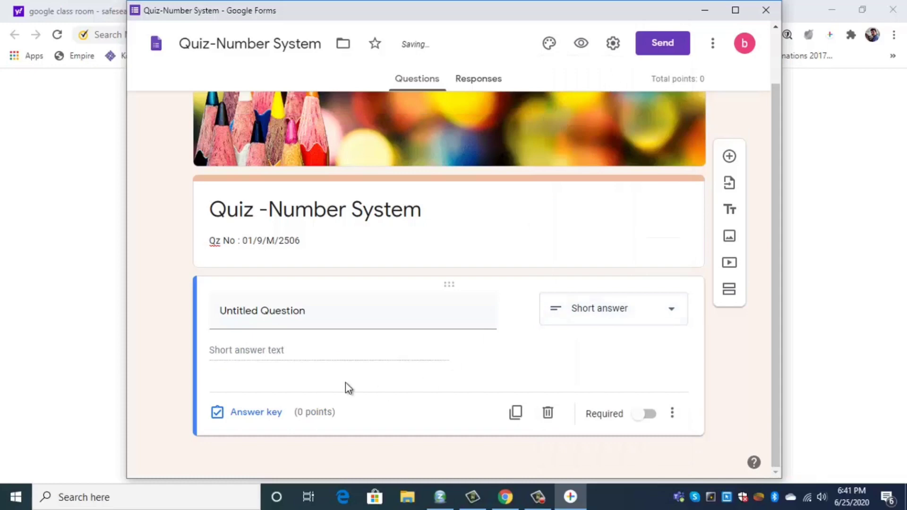
pyautogui.click(291, 316)
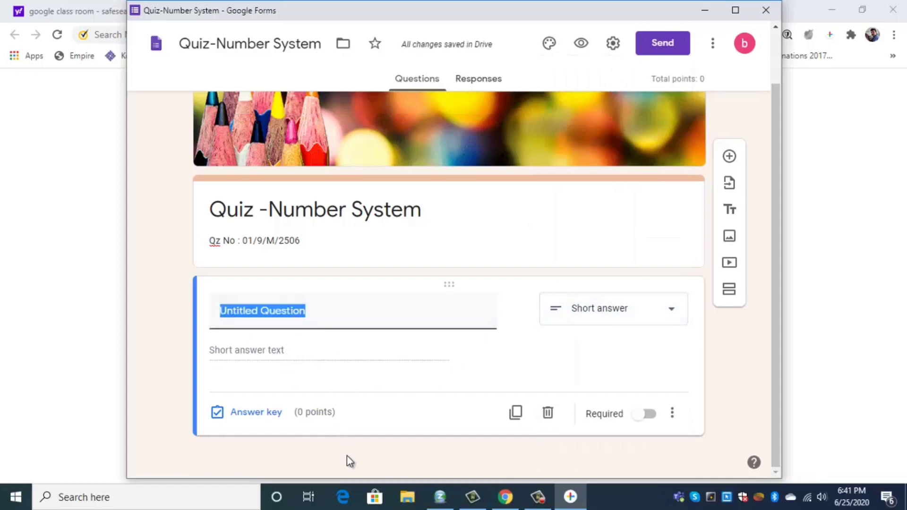
pyautogui.write('N')
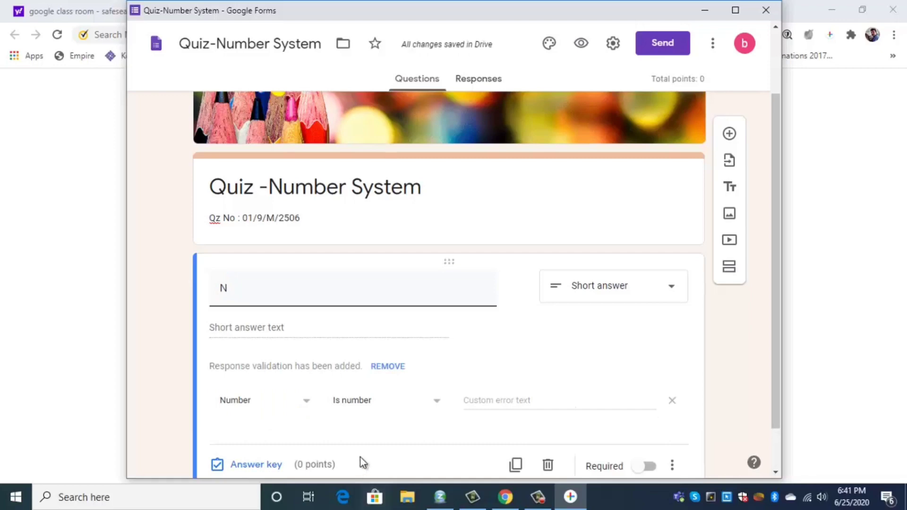
pyautogui.write('ame')
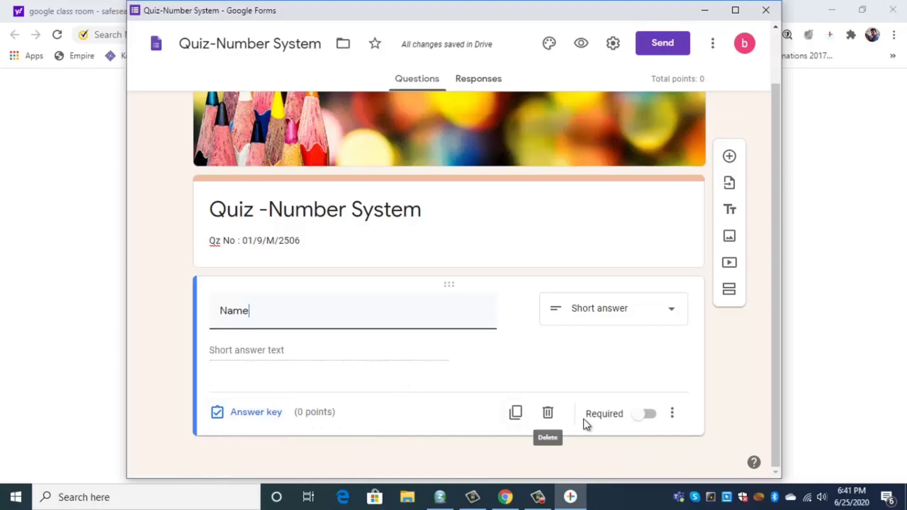
pyautogui.click(649, 415)
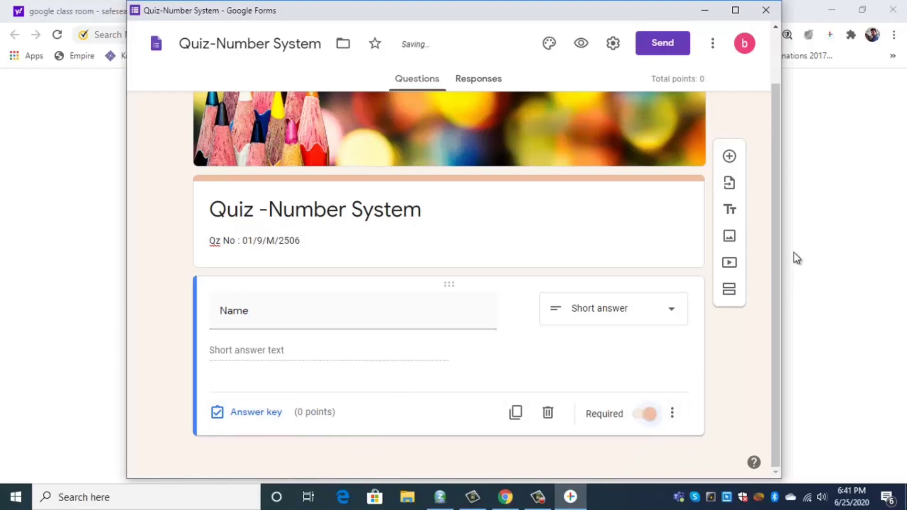
# Add a required 'Class' question with choices 9A and 9B
pyautogui.click(729, 157)
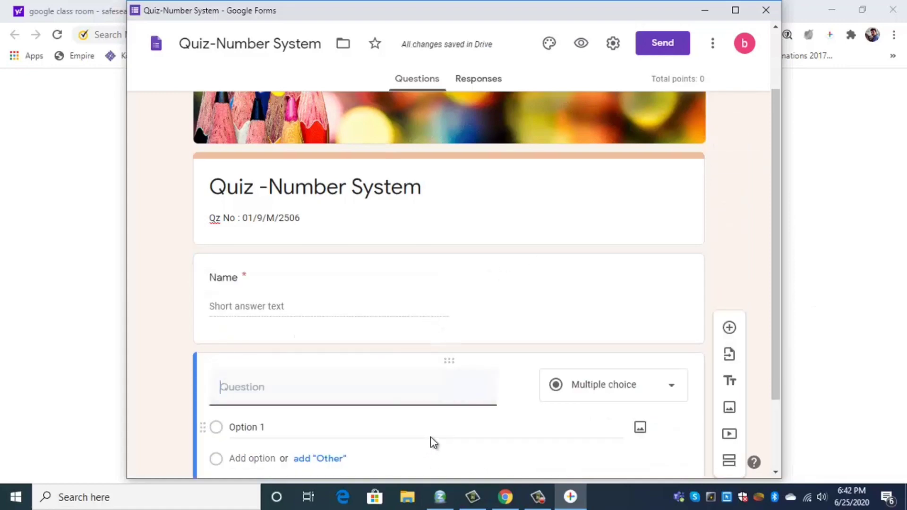
pyautogui.write('Class')
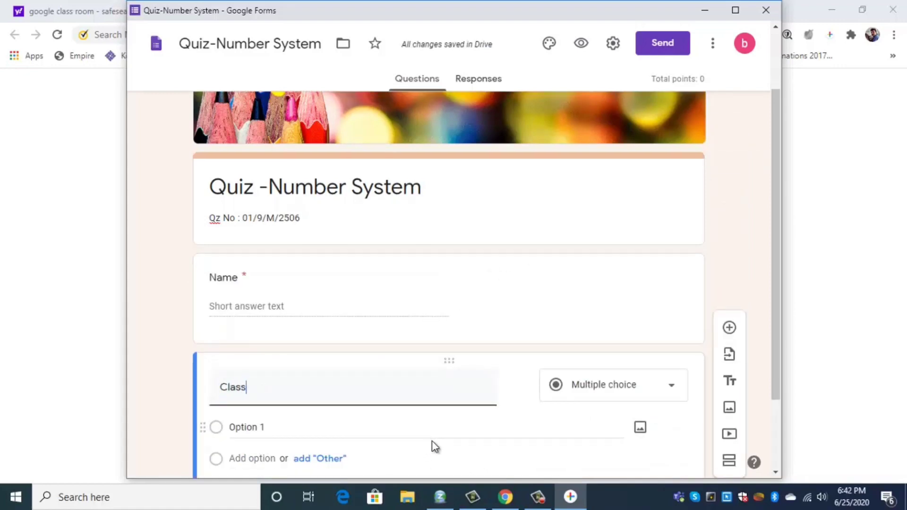
pyautogui.scroll(-2, 435, 439)
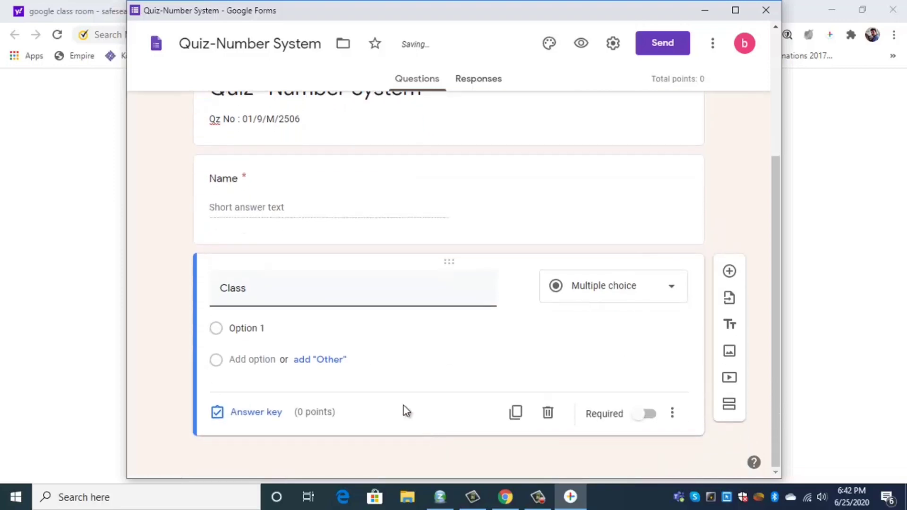
pyautogui.click(231, 328)
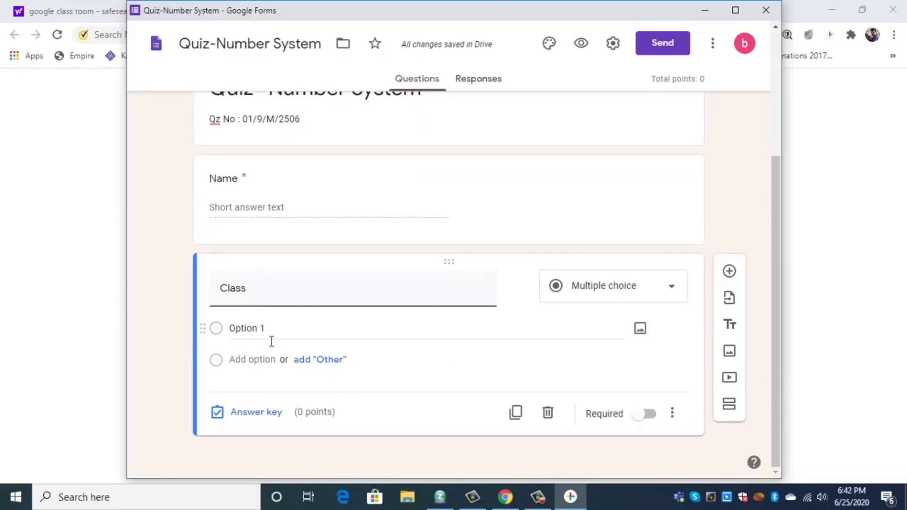
pyautogui.click(238, 329)
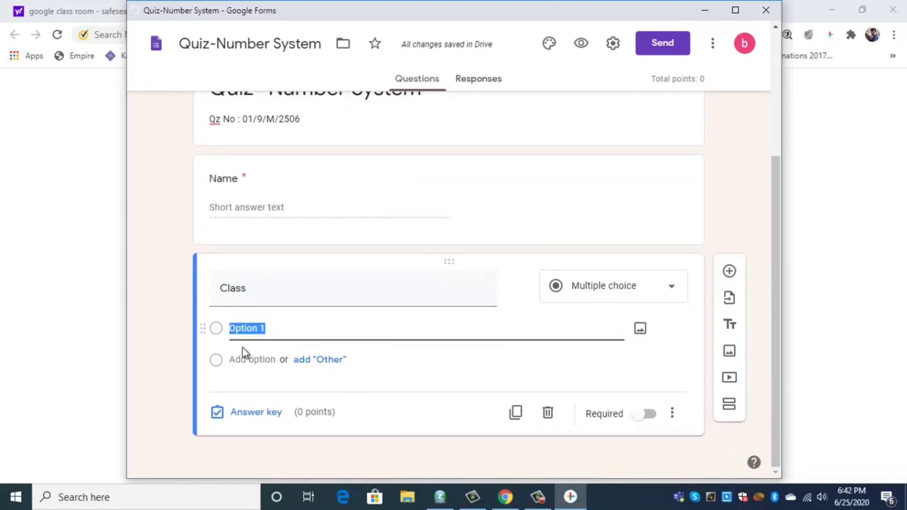
pyautogui.write('9A')
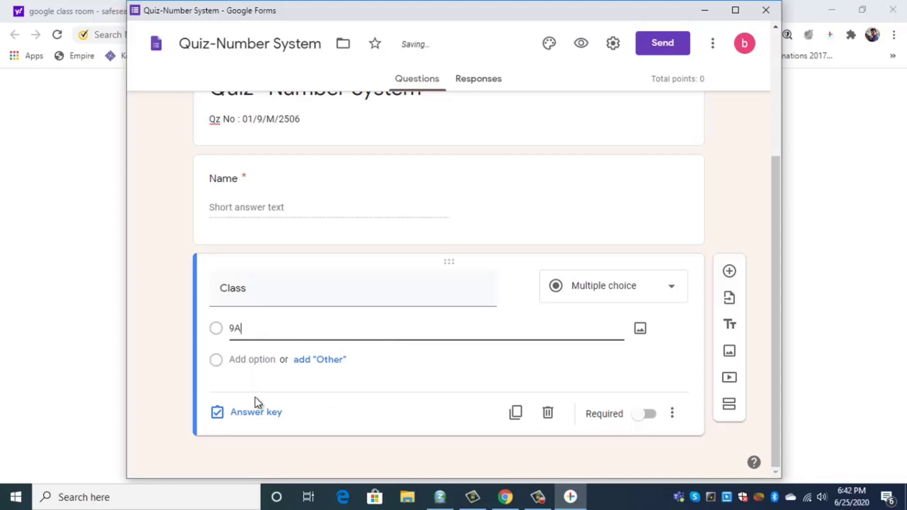
pyautogui.click(313, 361)
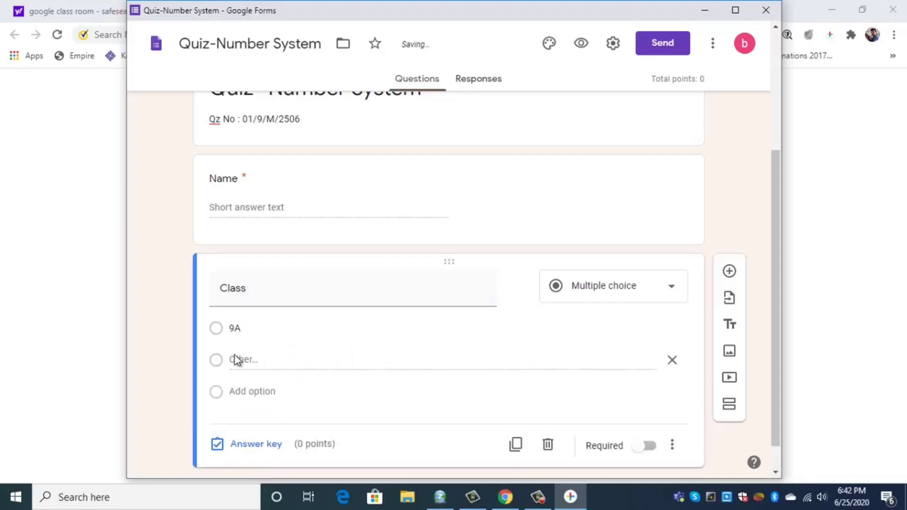
pyautogui.click(255, 392)
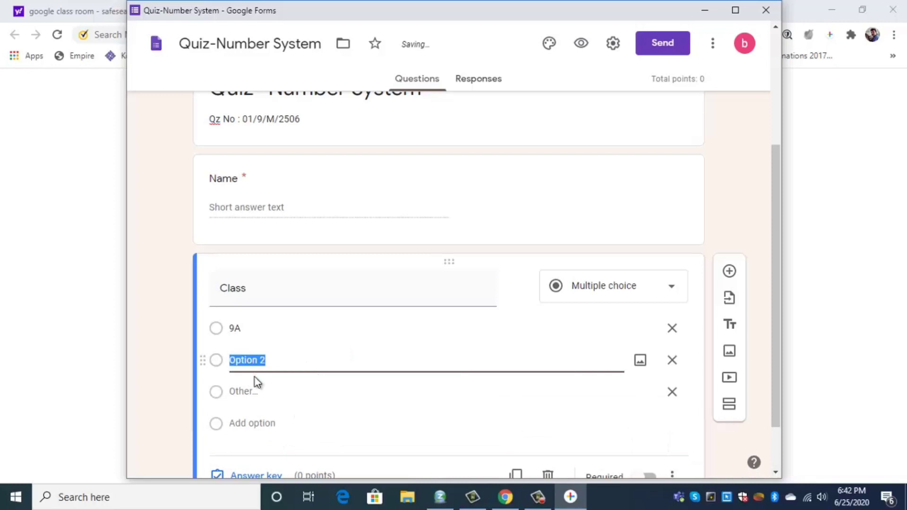
pyautogui.write('9B')
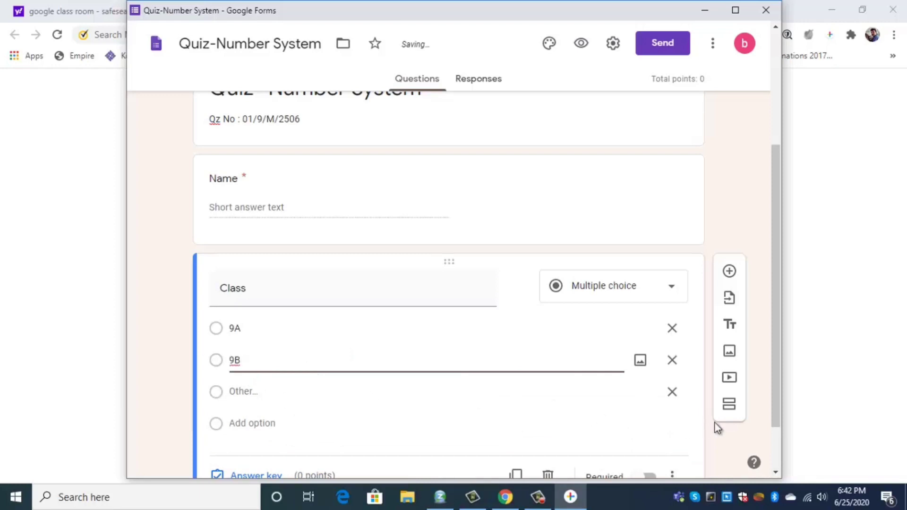
pyautogui.click(672, 393)
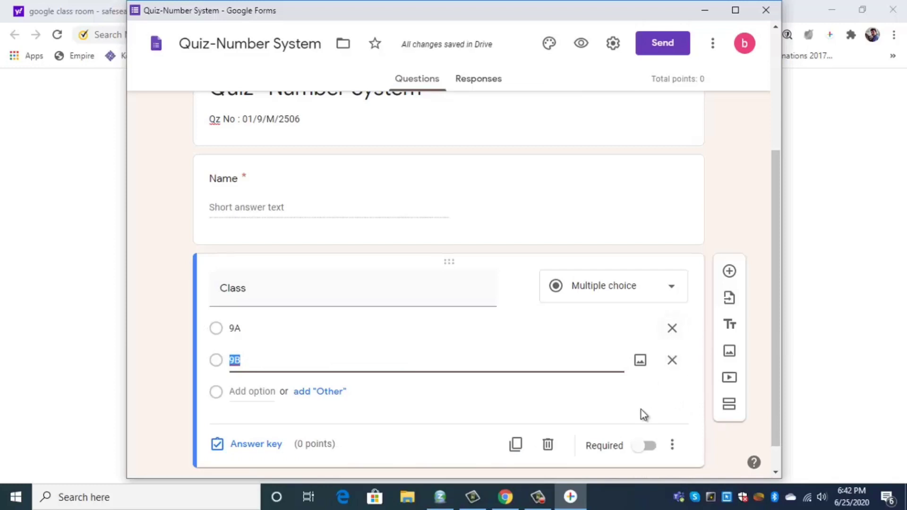
pyautogui.click(637, 452)
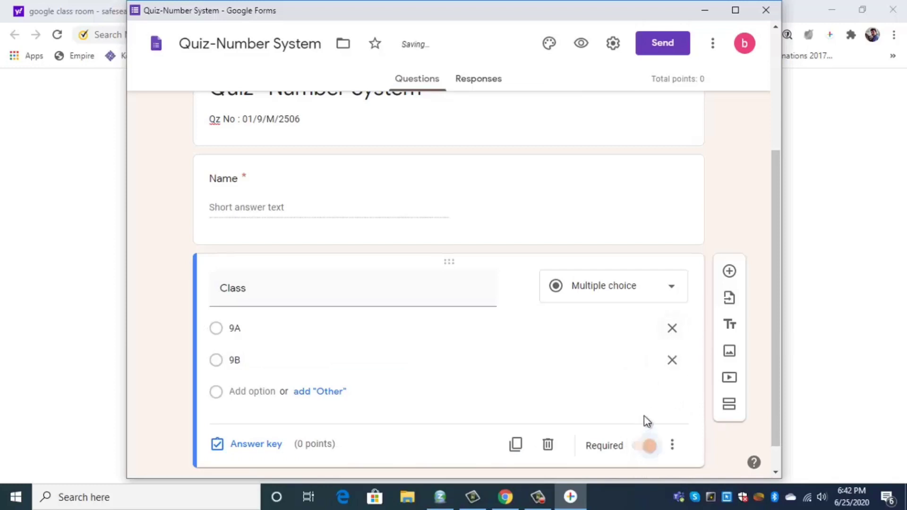
# Add a required 'Roll No' question
pyautogui.click(729, 271)
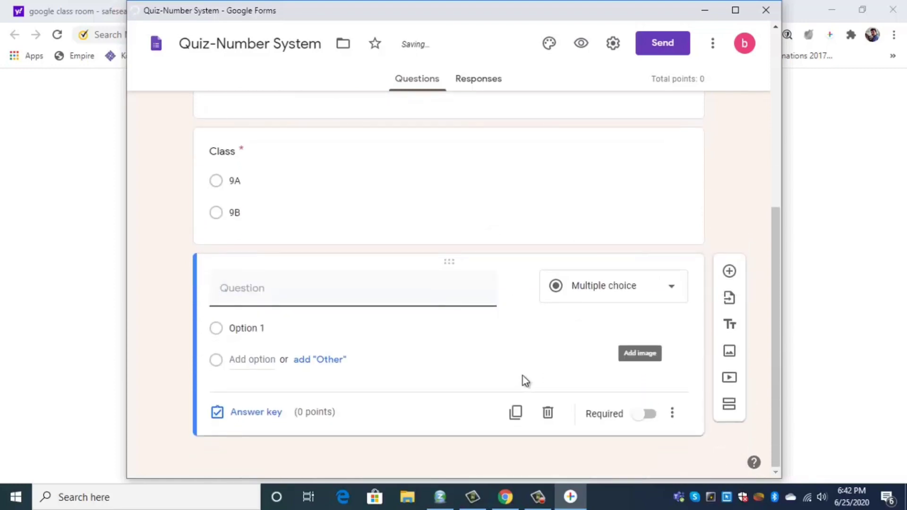
pyautogui.write('Roll ')
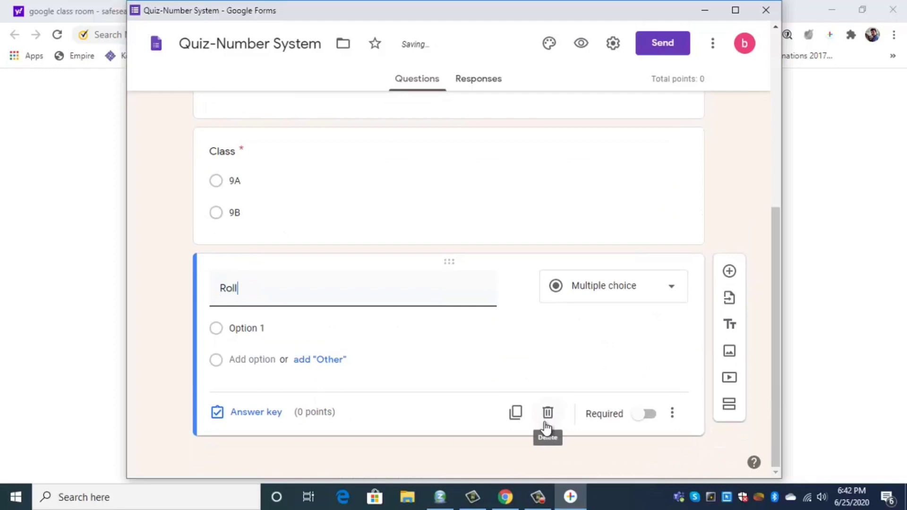
pyautogui.write('No')
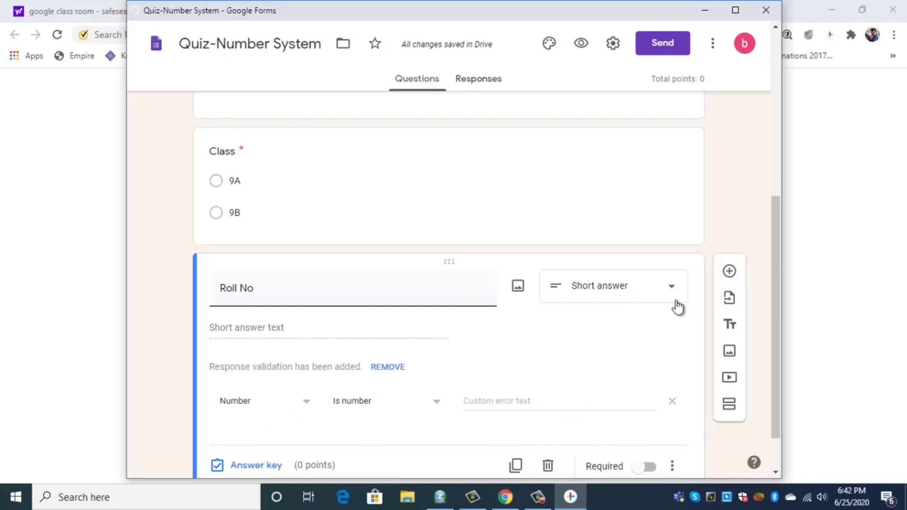
pyautogui.scroll(-1, 650, 310)
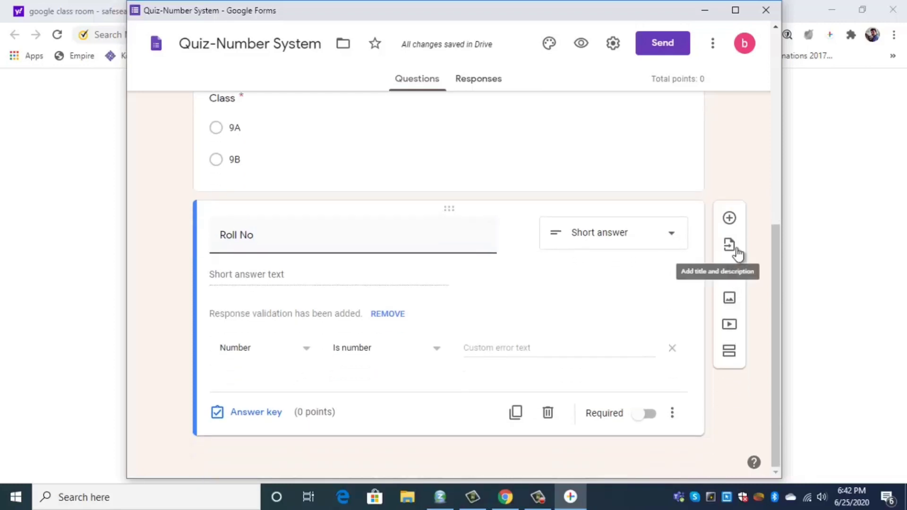
pyautogui.click(650, 415)
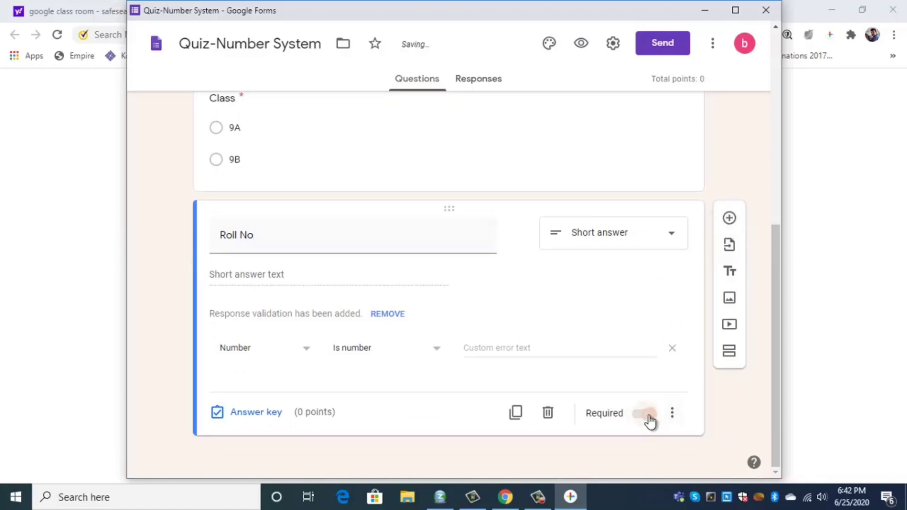
# Review the Name, Class and Roll No questions and add a new blank question below Roll No
pyautogui.scroll(3, 621, 348)
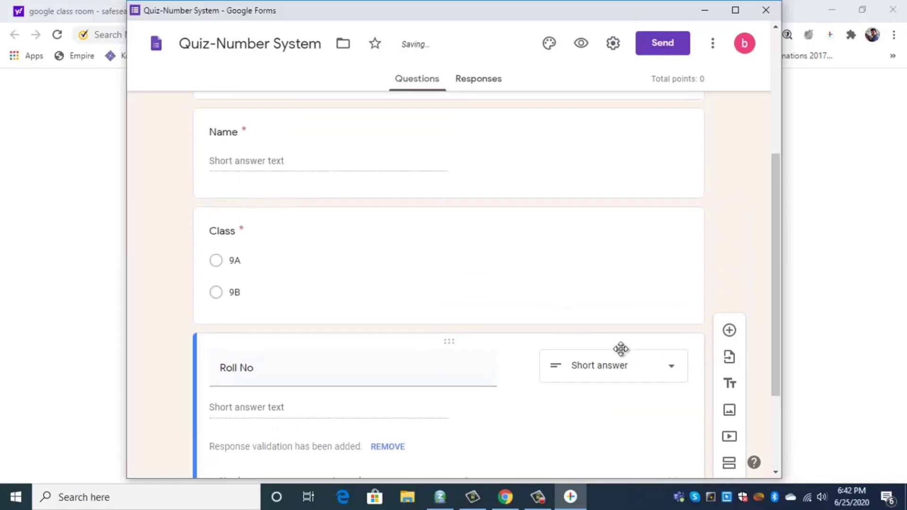
pyautogui.click(587, 288)
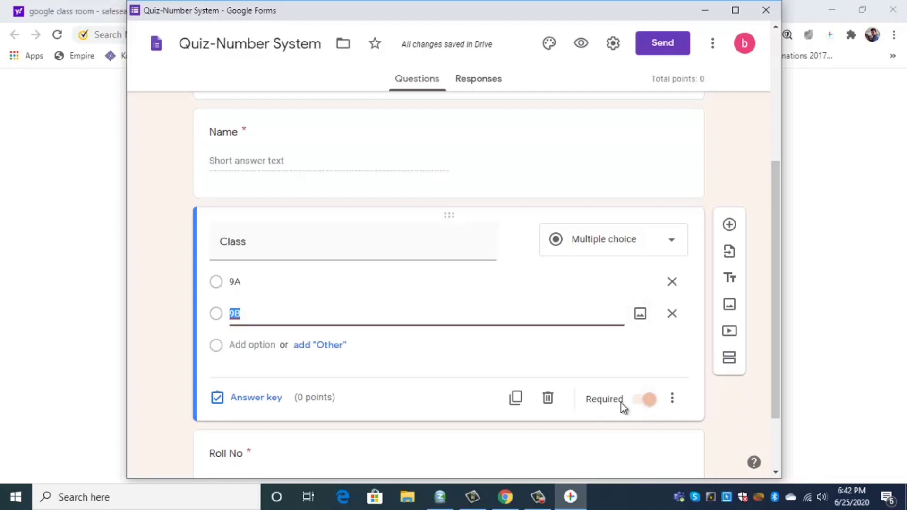
pyautogui.scroll(4, 587, 361)
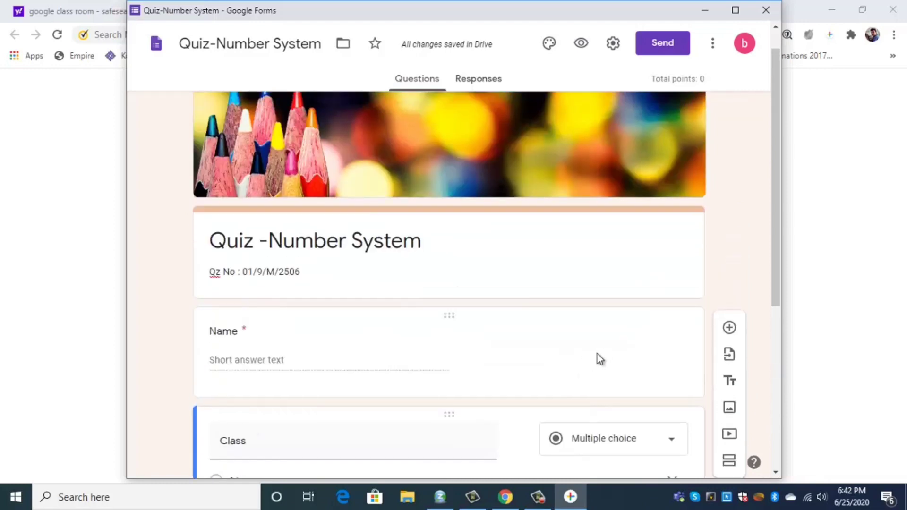
pyautogui.click(602, 358)
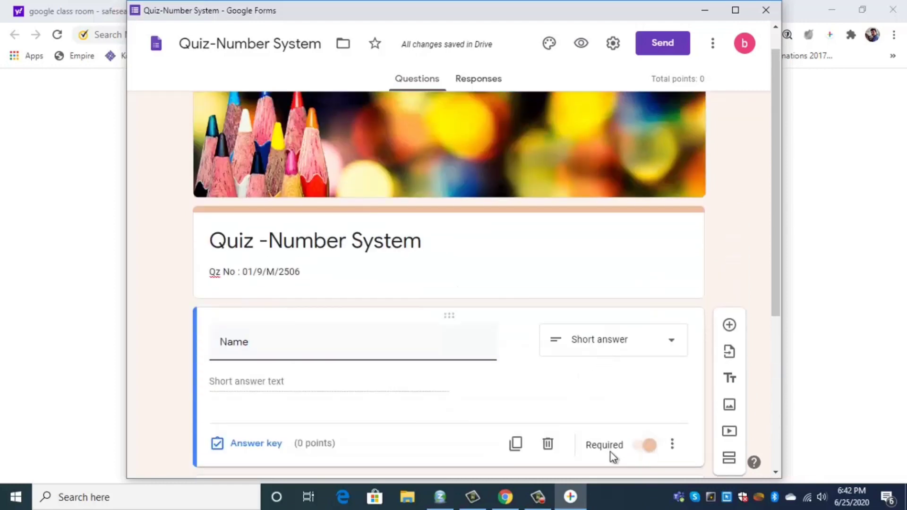
pyautogui.scroll(-5, 634, 411)
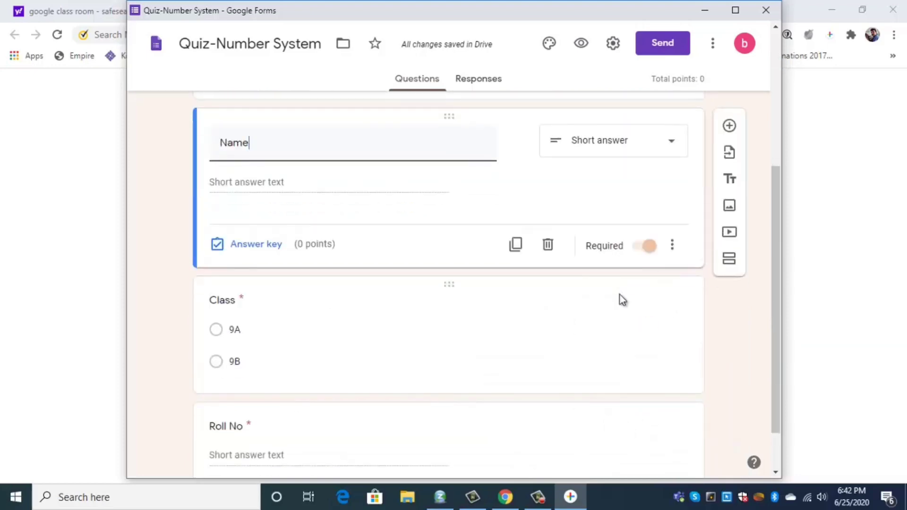
pyautogui.click(607, 299)
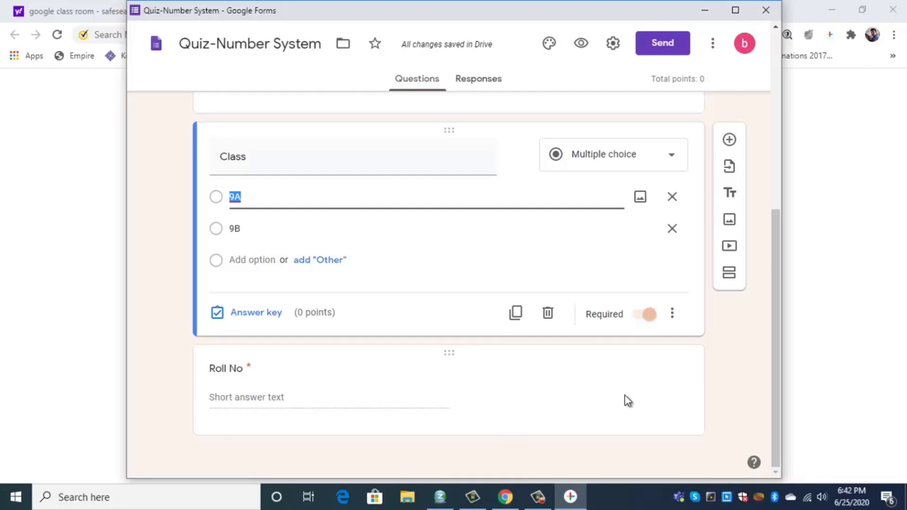
pyautogui.click(669, 388)
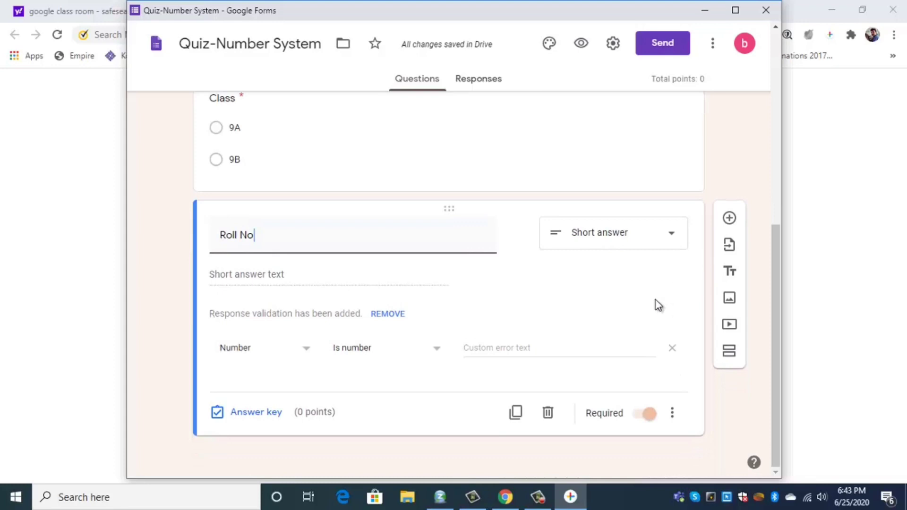
pyautogui.click(730, 219)
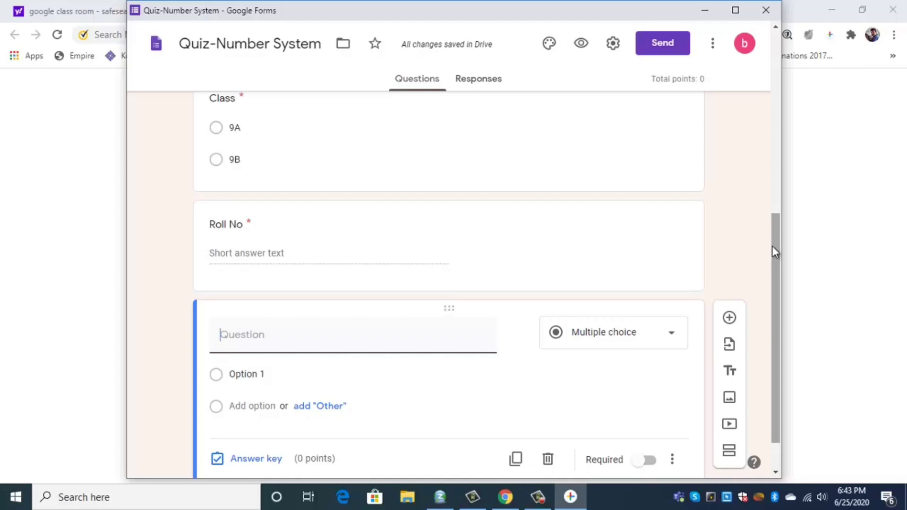
# Enter the question 'The decimal form of an irrational number is' with first choice 'Terminating'
pyautogui.write('The decimal')
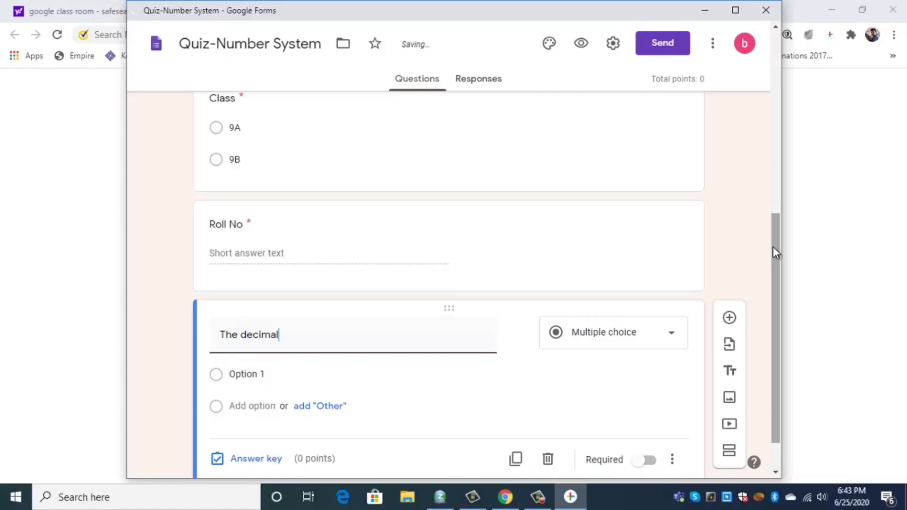
pyautogui.write(' form of an irrational number is')
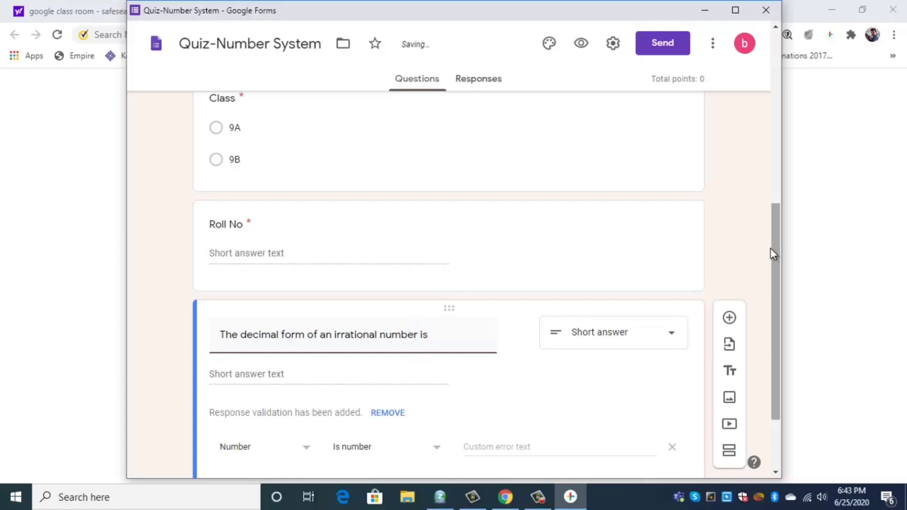
pyautogui.scroll(-1, 561, 350)
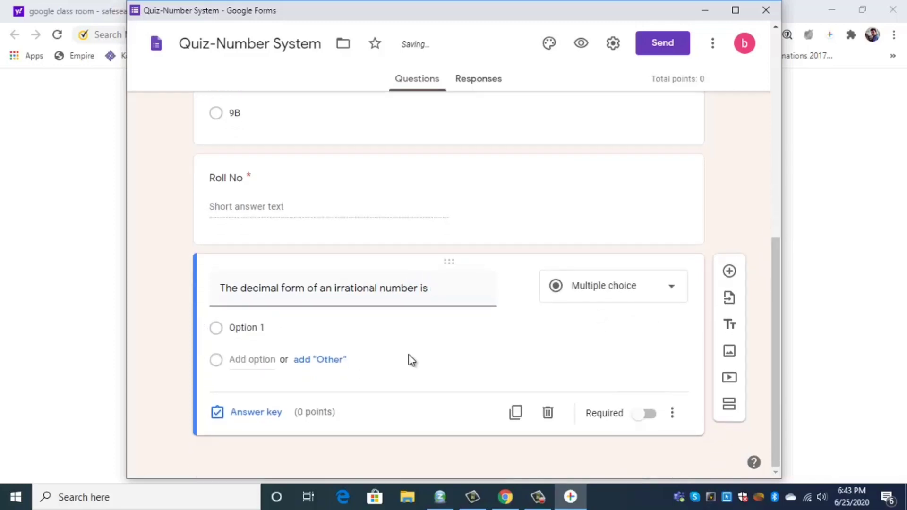
pyautogui.click(278, 328)
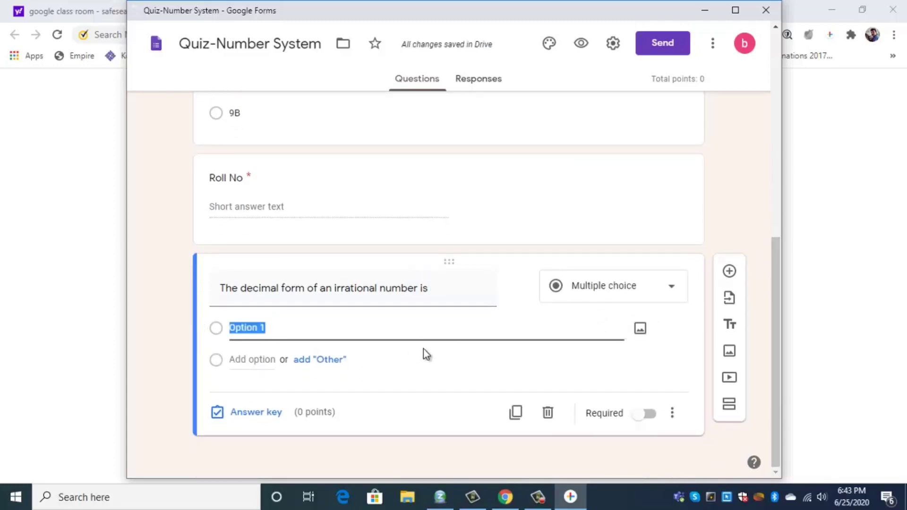
pyautogui.write('Termi')
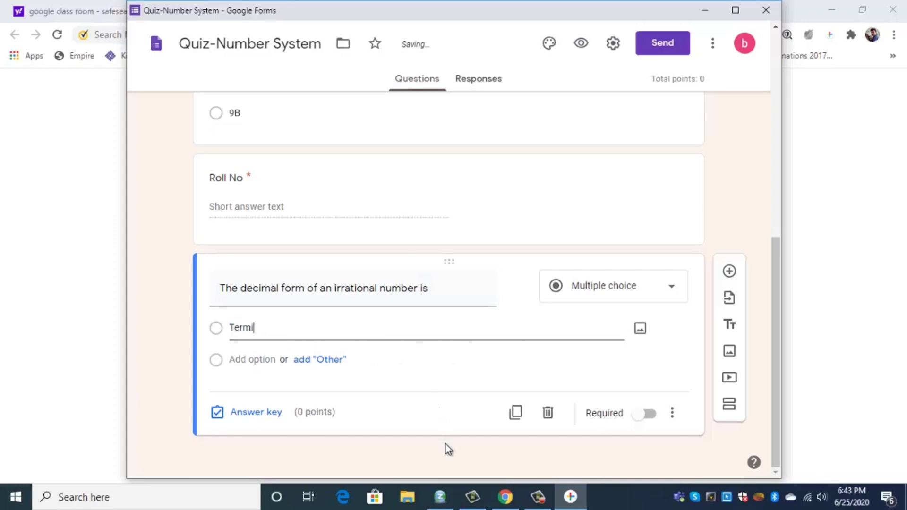
pyautogui.write('nating')
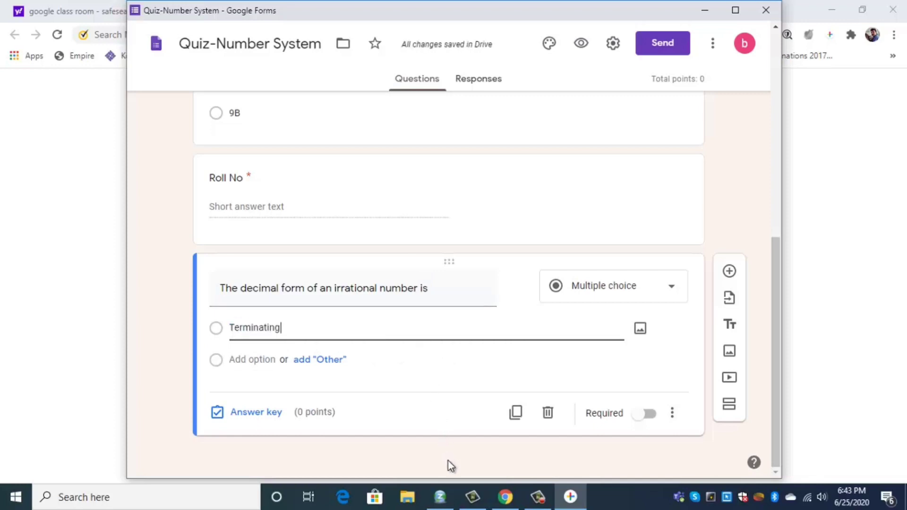
# Add choices 'Non terminating but recurring', 'Recurring', 'Non terminating and non recurring' and remove the Other row
pyautogui.click(336, 364)
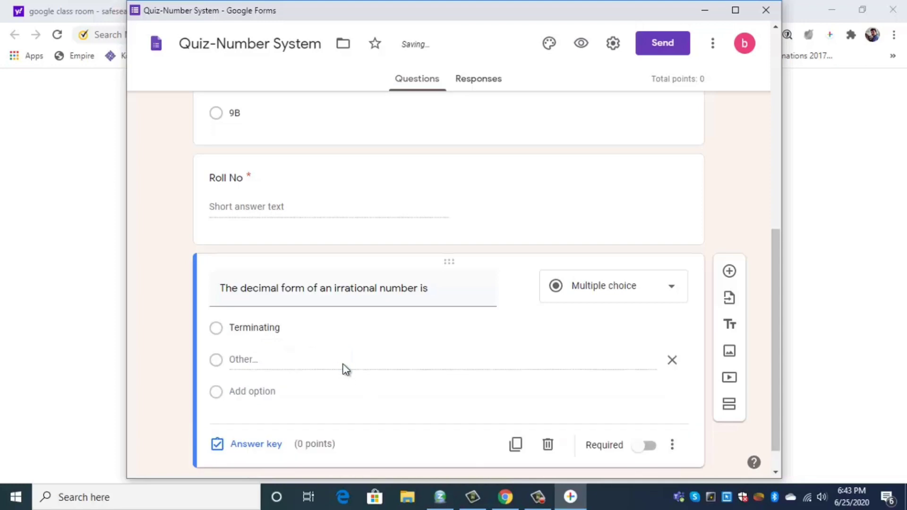
pyautogui.click(265, 392)
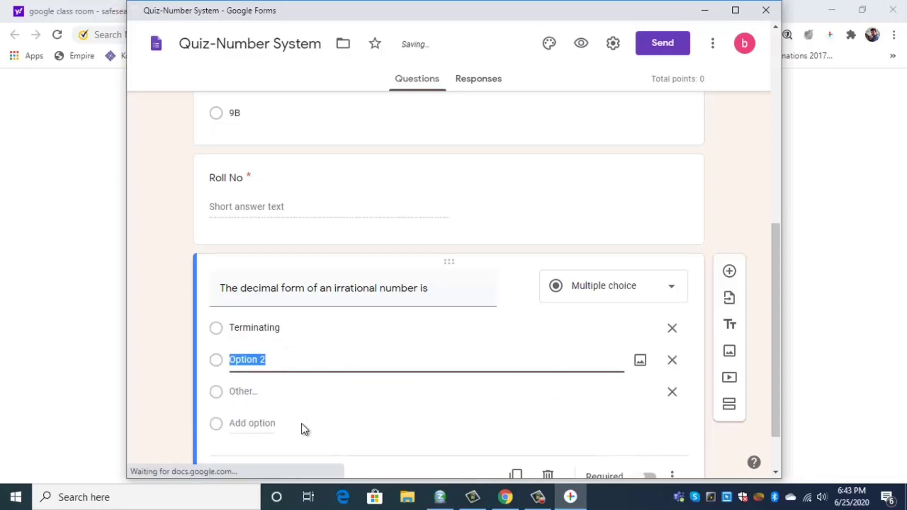
pyautogui.write('Non ')
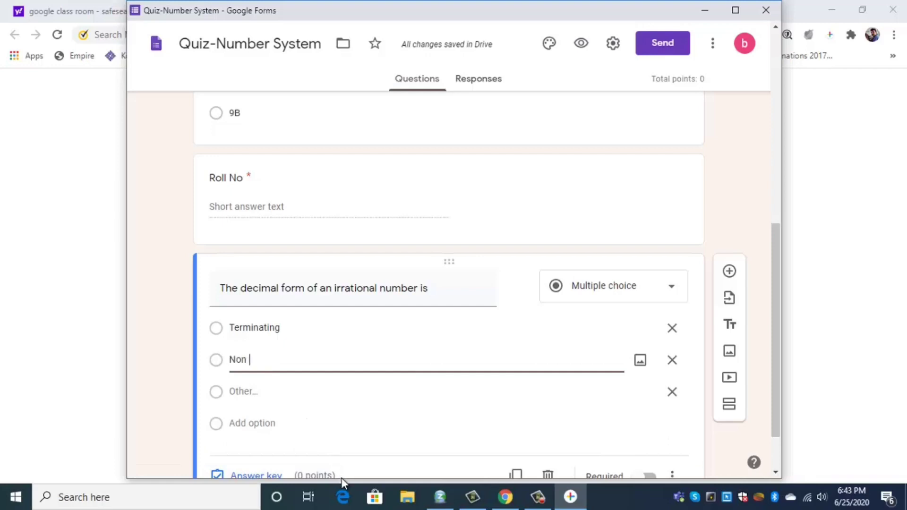
pyautogui.write('termina')
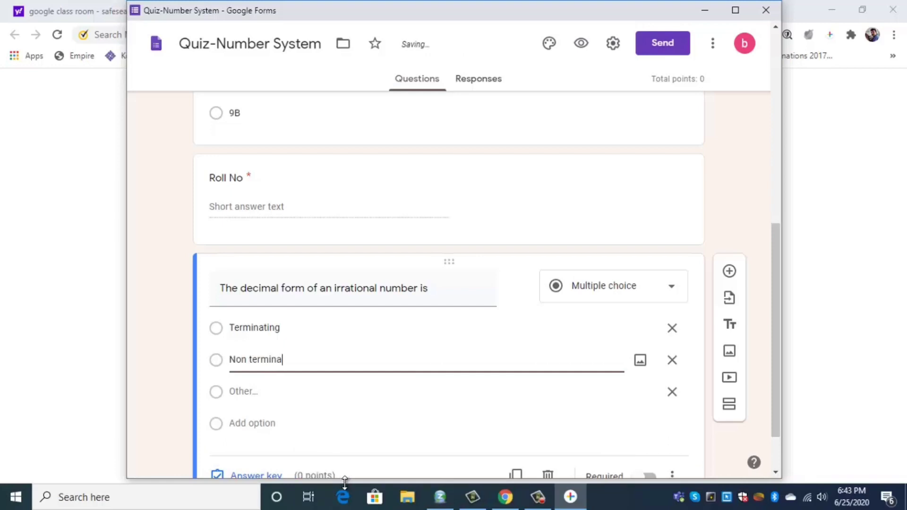
pyautogui.write('ting but recurr')
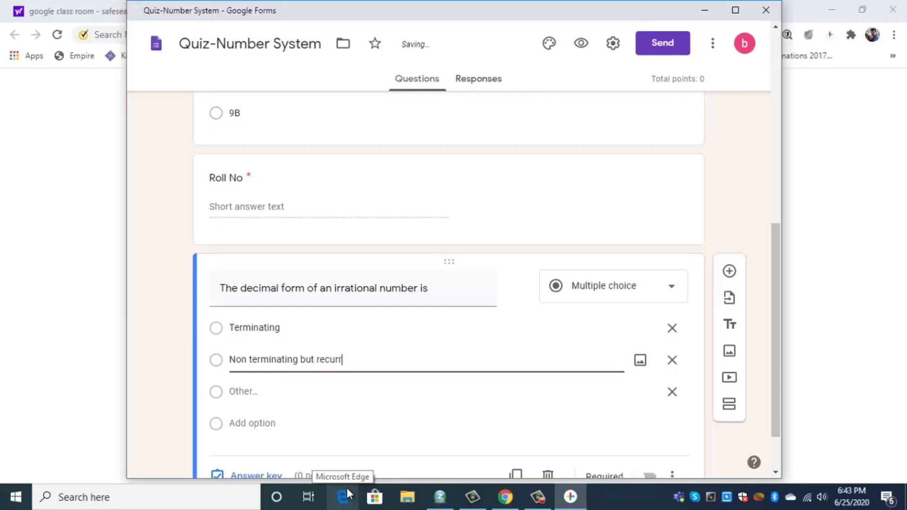
pyautogui.write('ing')
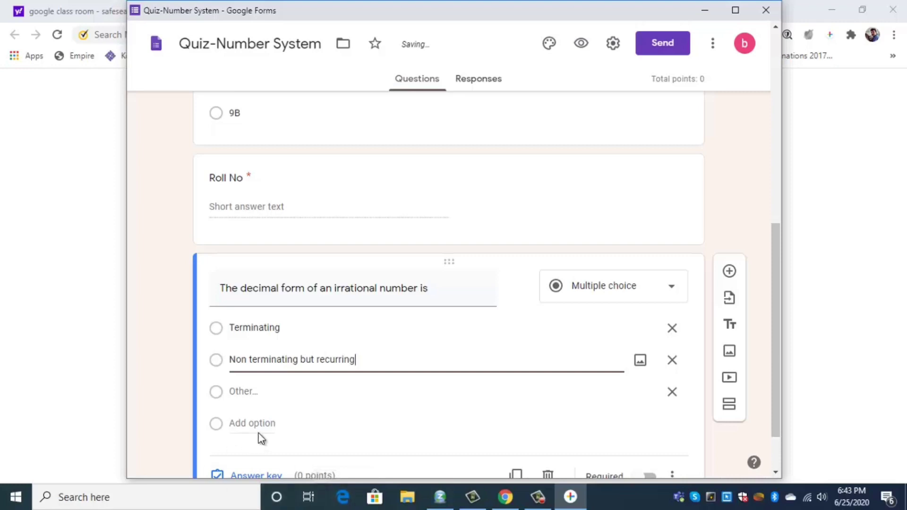
pyautogui.click(262, 423)
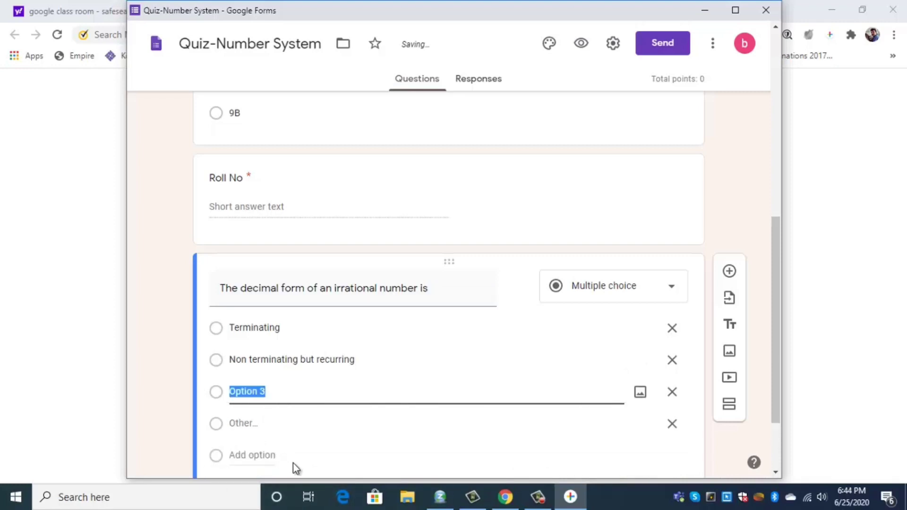
pyautogui.write('Recurring')
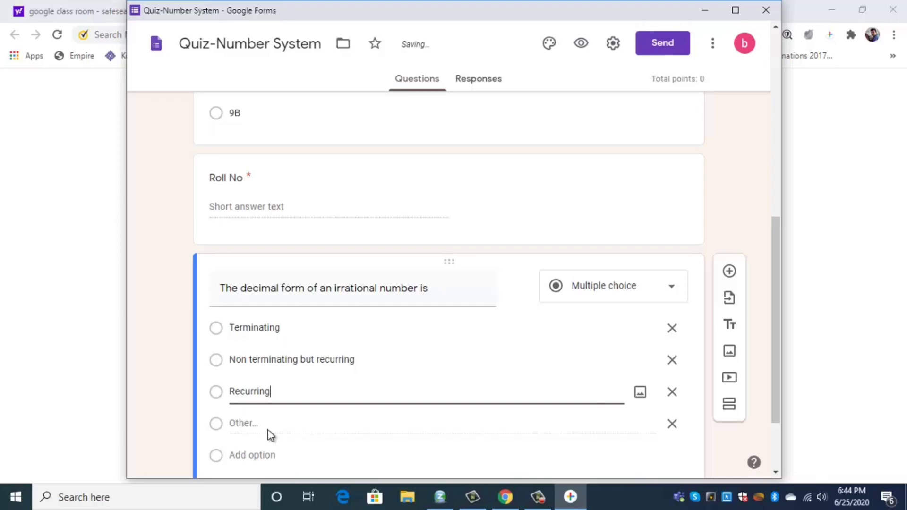
pyautogui.click(269, 457)
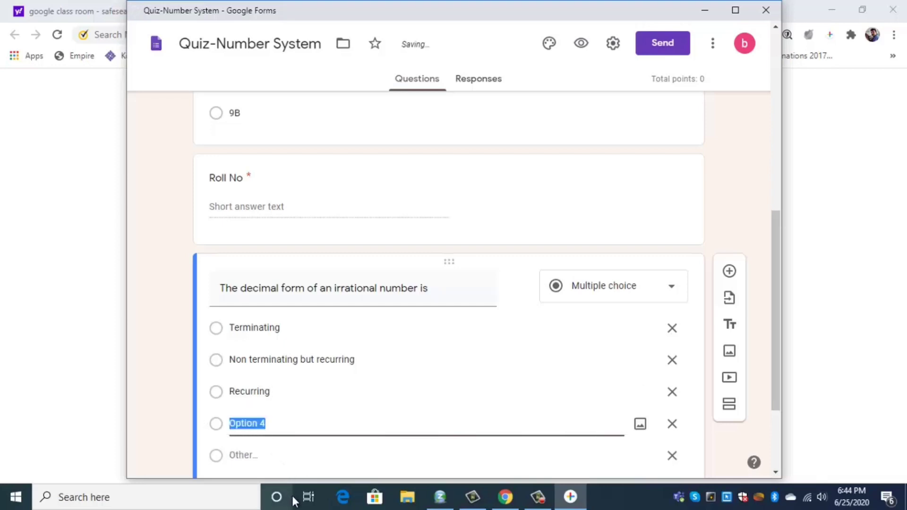
pyautogui.write('Non ter')
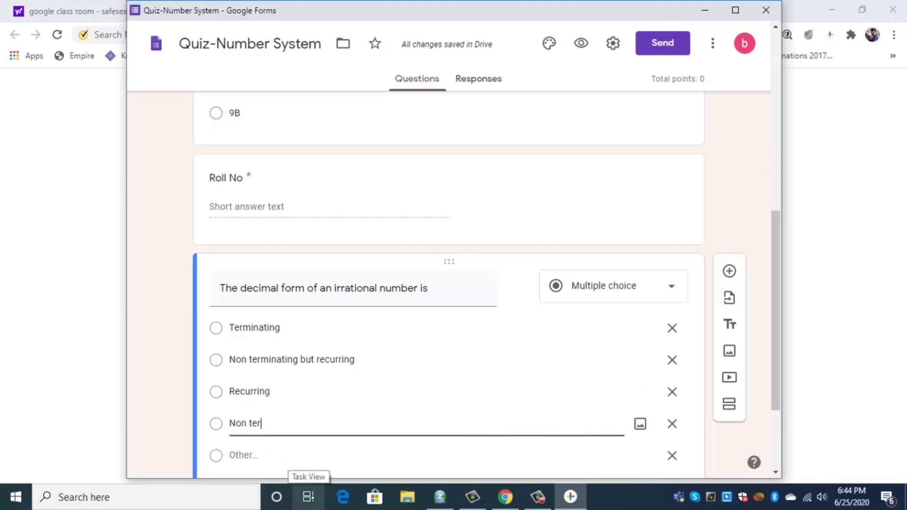
pyautogui.write('minatin')
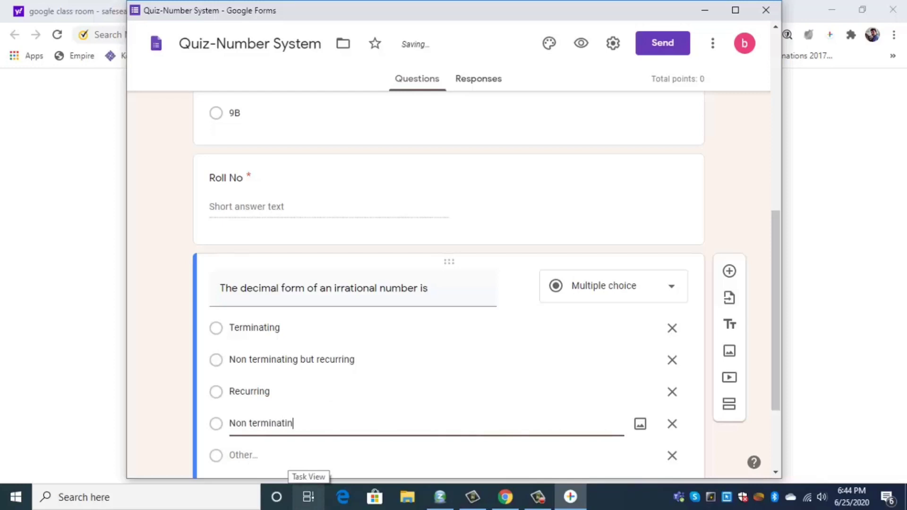
pyautogui.write('g and ')
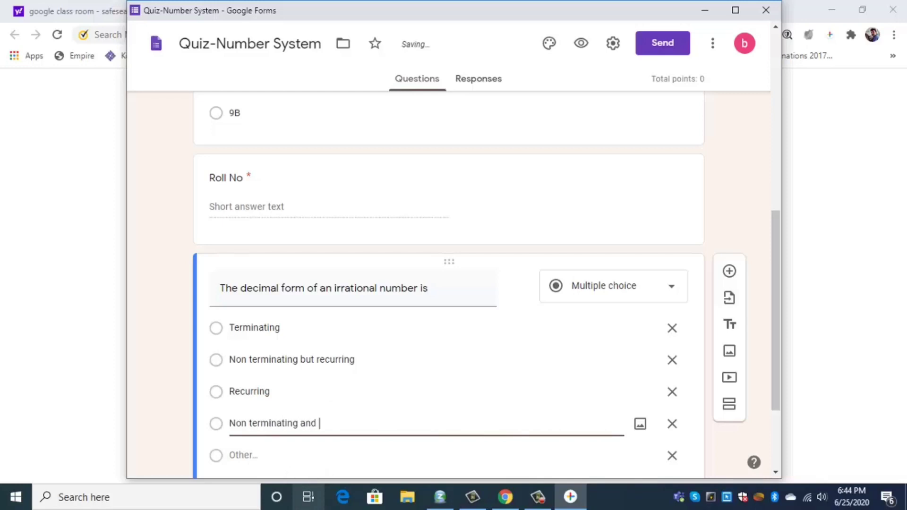
pyautogui.write('non recurrin')
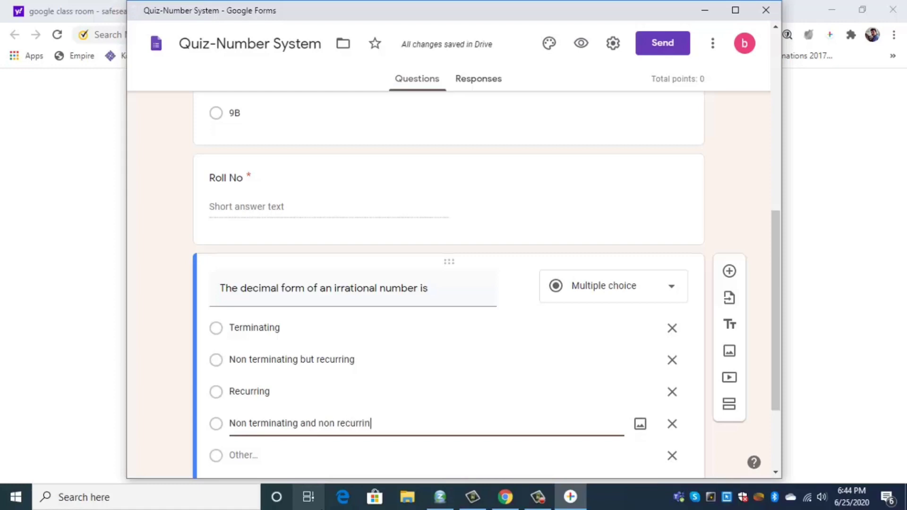
pyautogui.write('g')
pyautogui.scroll(-3, 573, 346)
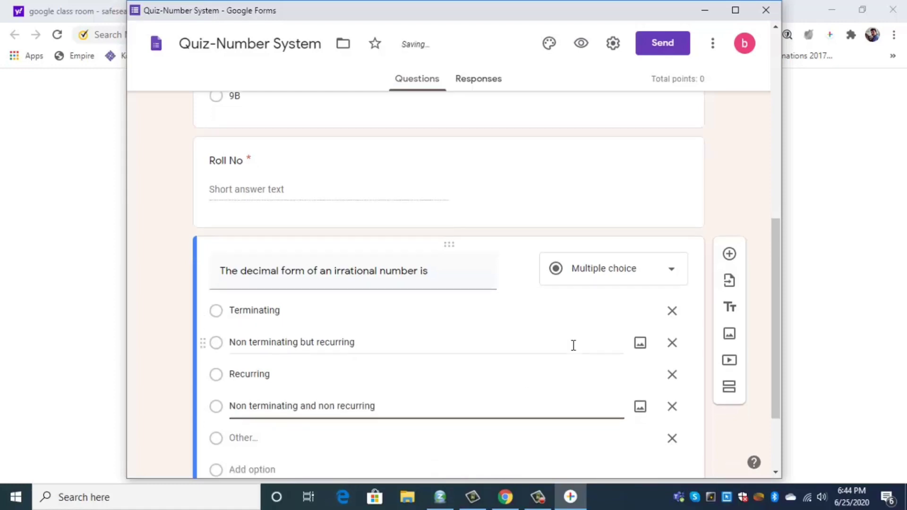
pyautogui.click(673, 335)
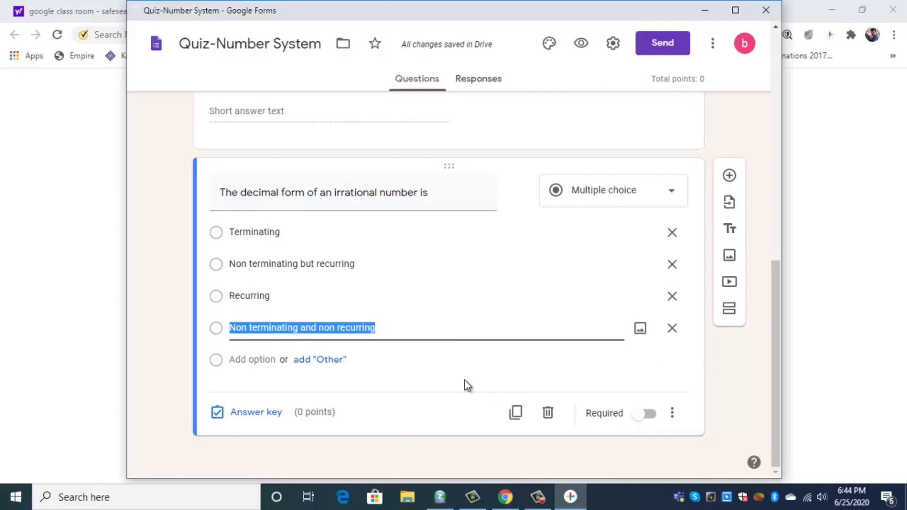
# In the answer key, give the question 1 point with 'Non terminating and non recurring' correct
pyautogui.click(256, 413)
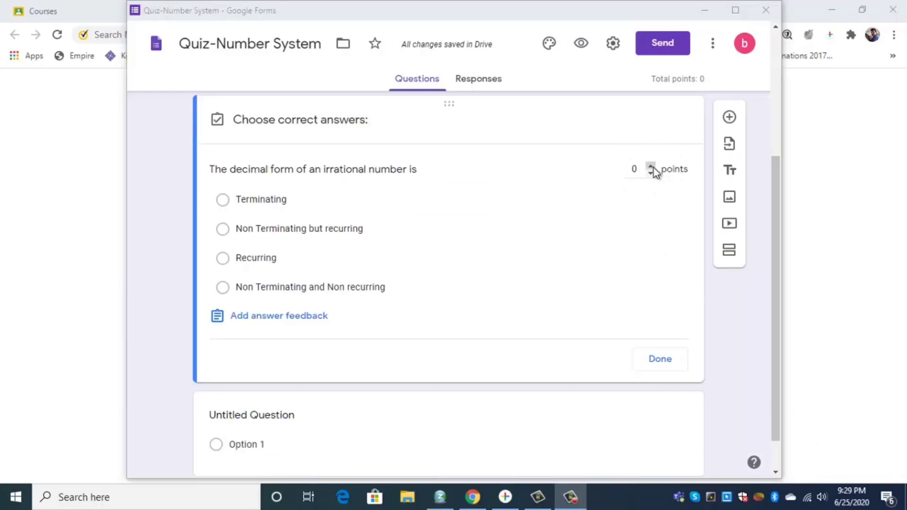
pyautogui.click(651, 166)
pyautogui.click(651, 166)
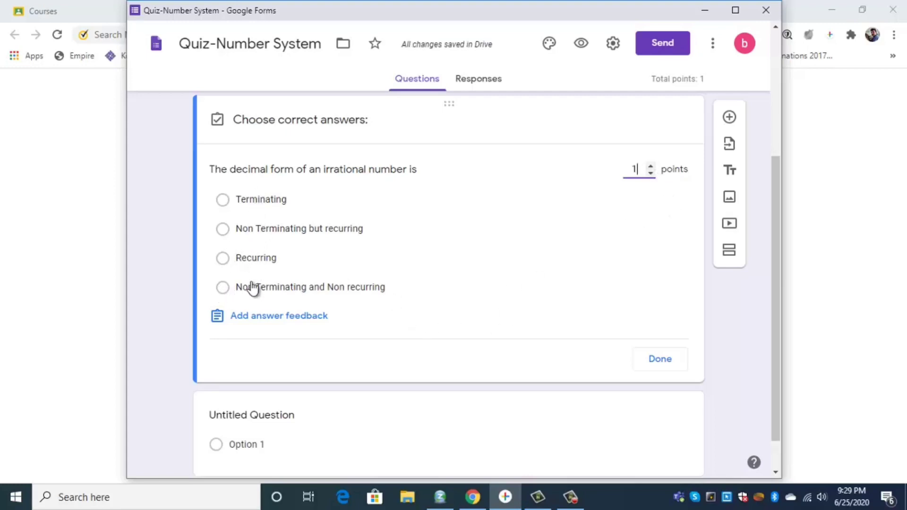
pyautogui.click(223, 288)
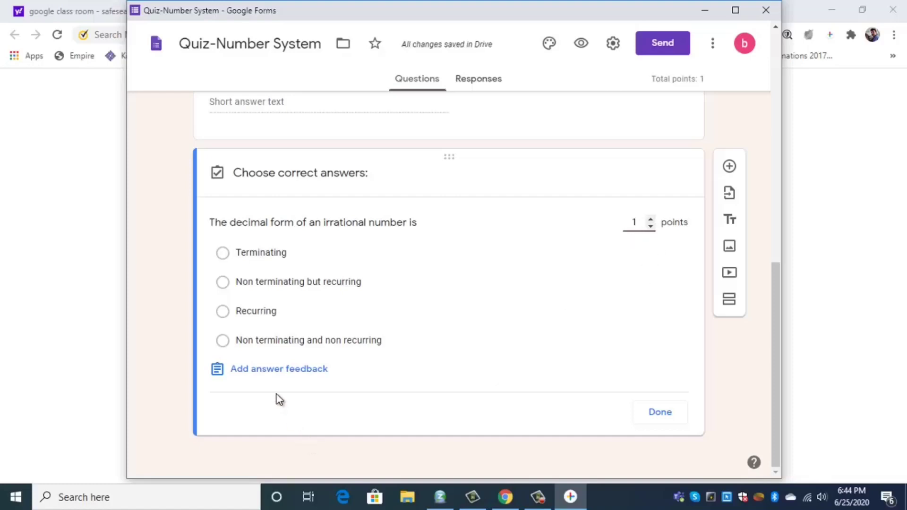
# Write an explanatory 'The decimal…' feedback note for incorrect answers
pyautogui.click(311, 373)
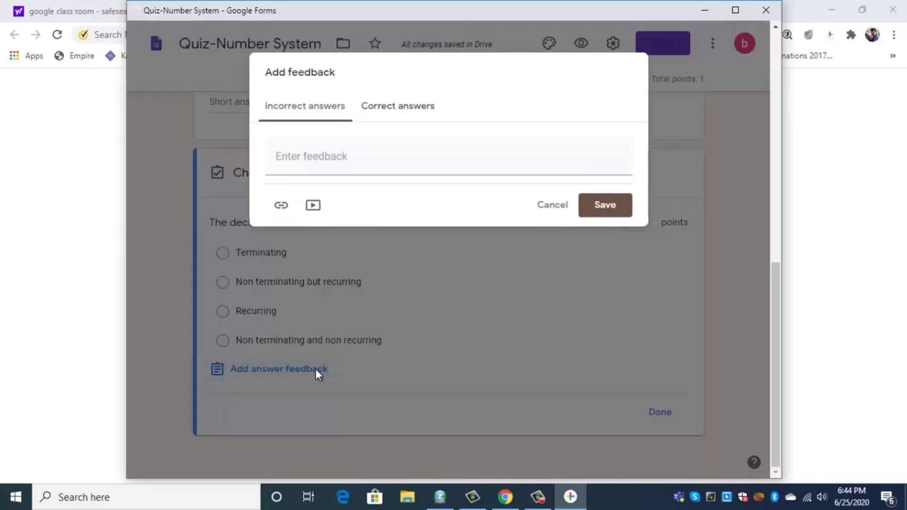
pyautogui.click(318, 155)
pyautogui.write('The dec')
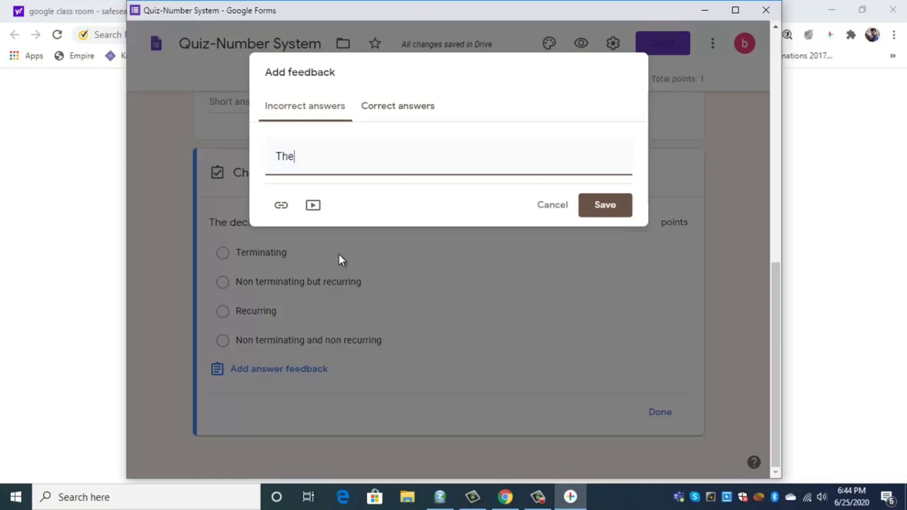
pyautogui.write('imal form of an irrational number is non terminating and non recurring  Example 2.30')
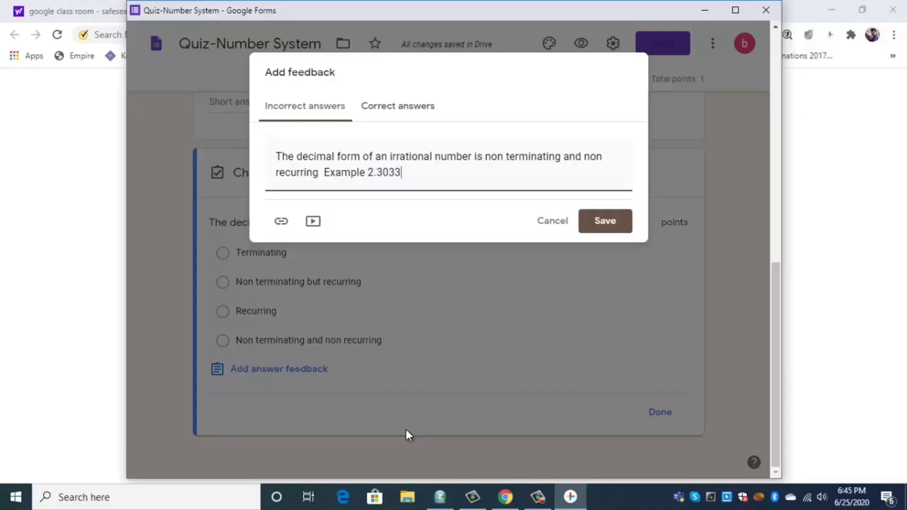
pyautogui.write('333033330.........')
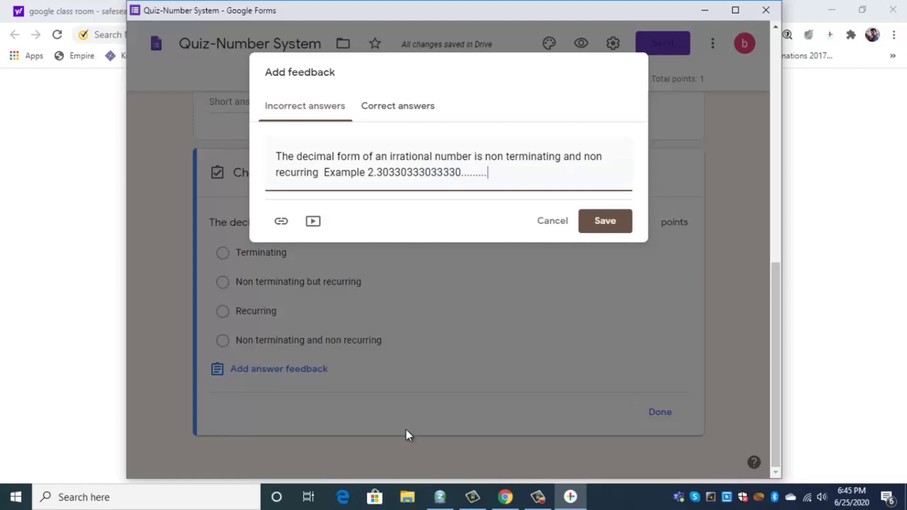
# Add 'Congrats' as correct-answer feedback, save it, and finish the answer key
pyautogui.click(412, 113)
pyautogui.click(340, 158)
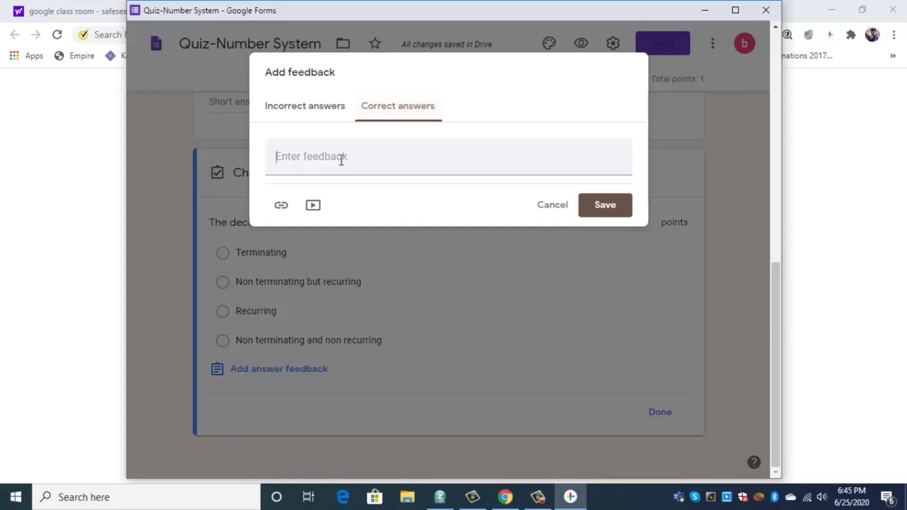
pyautogui.write('Con')
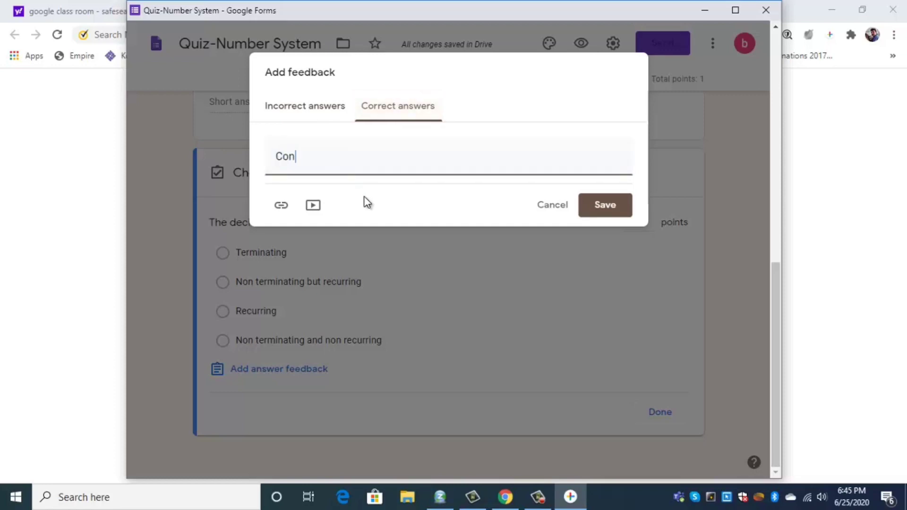
pyautogui.write('grats')
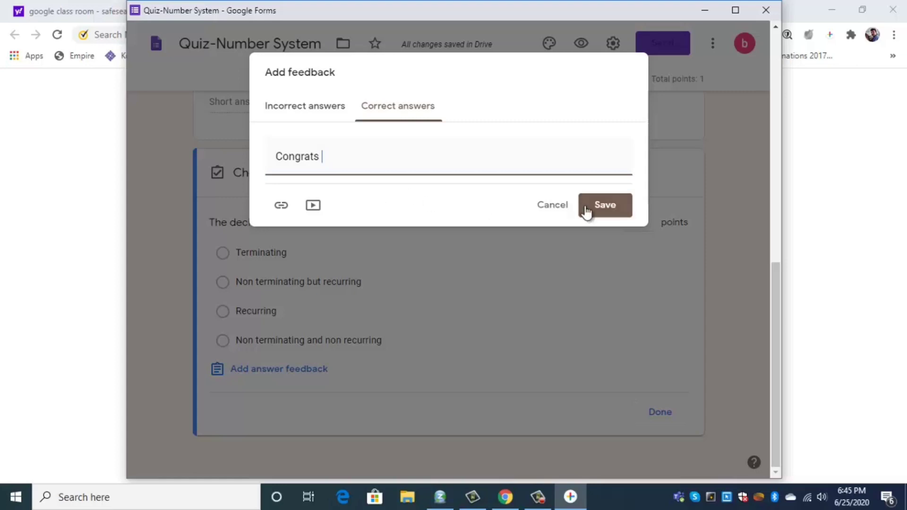
pyautogui.click(605, 209)
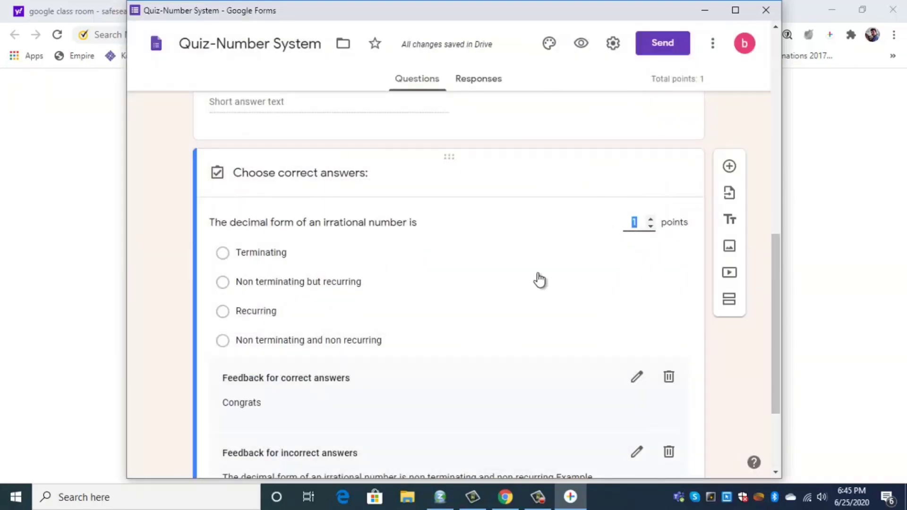
pyautogui.scroll(-3, 539, 280)
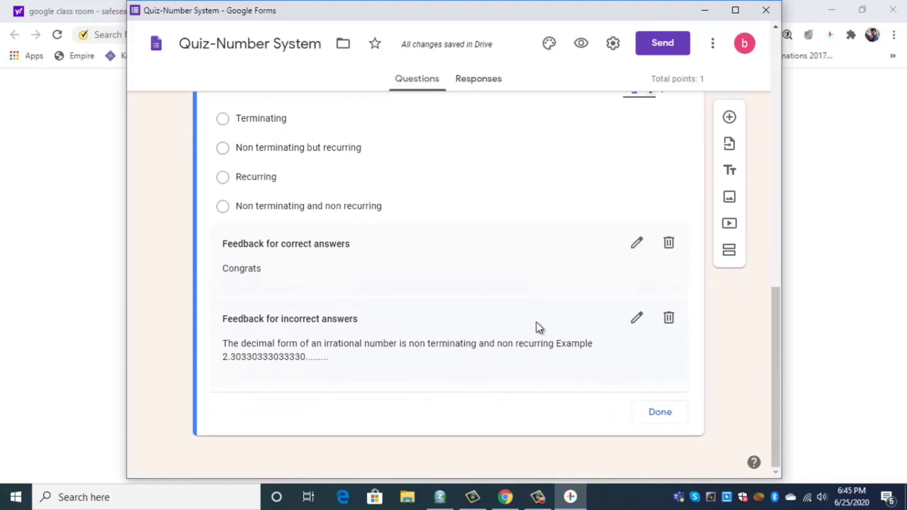
pyautogui.click(657, 414)
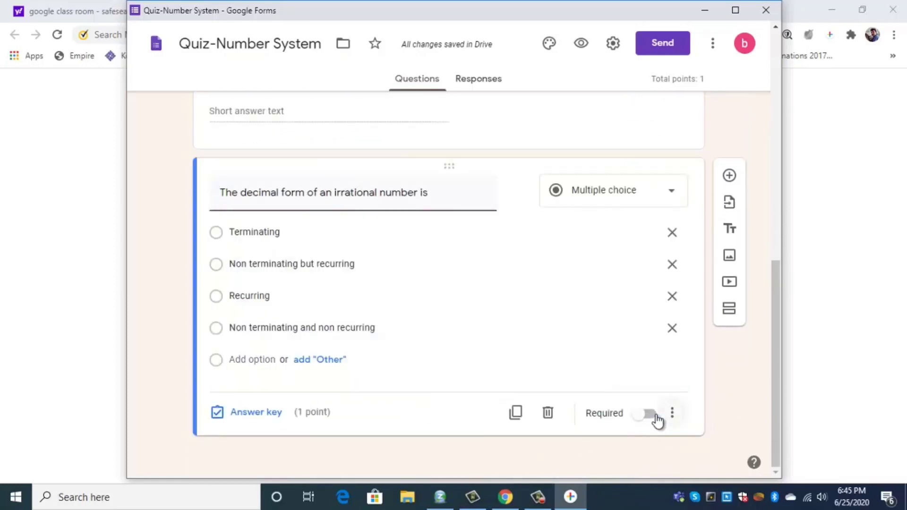
pyautogui.scroll(4, 585, 326)
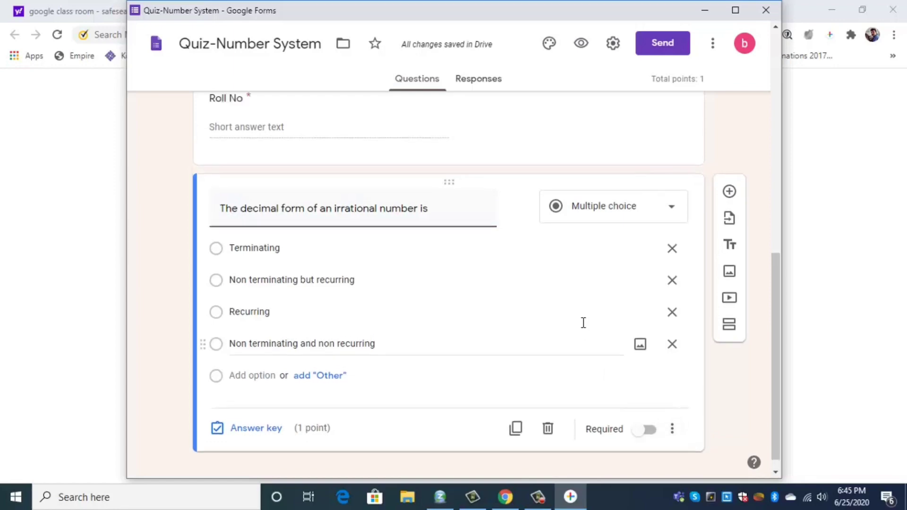
pyautogui.scroll(6, 586, 325)
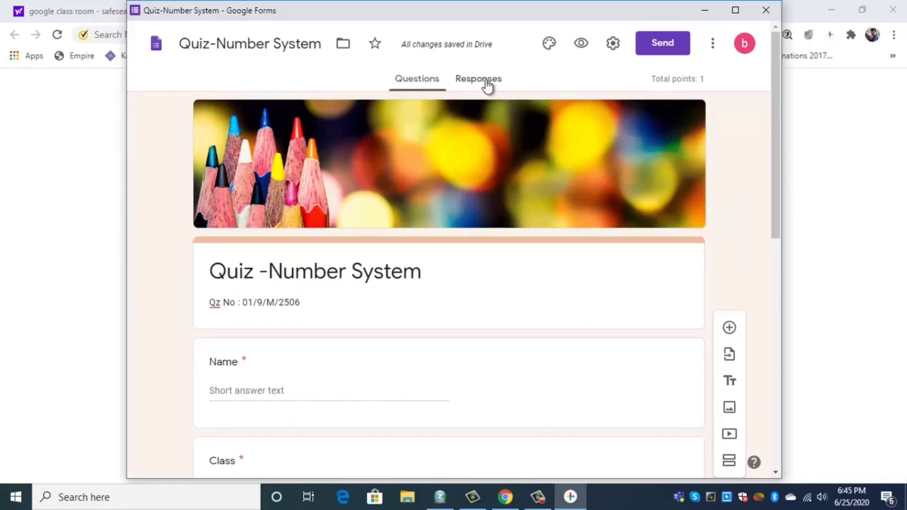
pyautogui.click(489, 80)
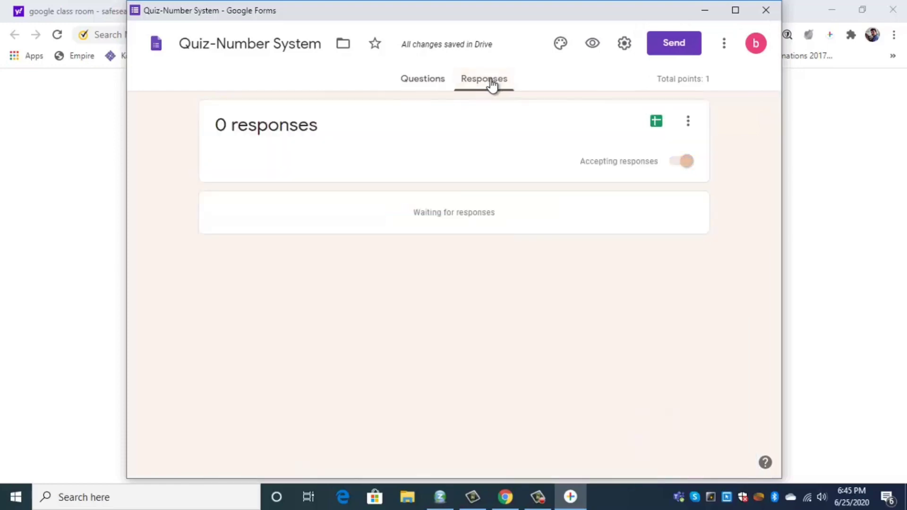
# Toggle Accepting responses off and back on, then choose to link responses to a new spreadsheet
pyautogui.click(681, 167)
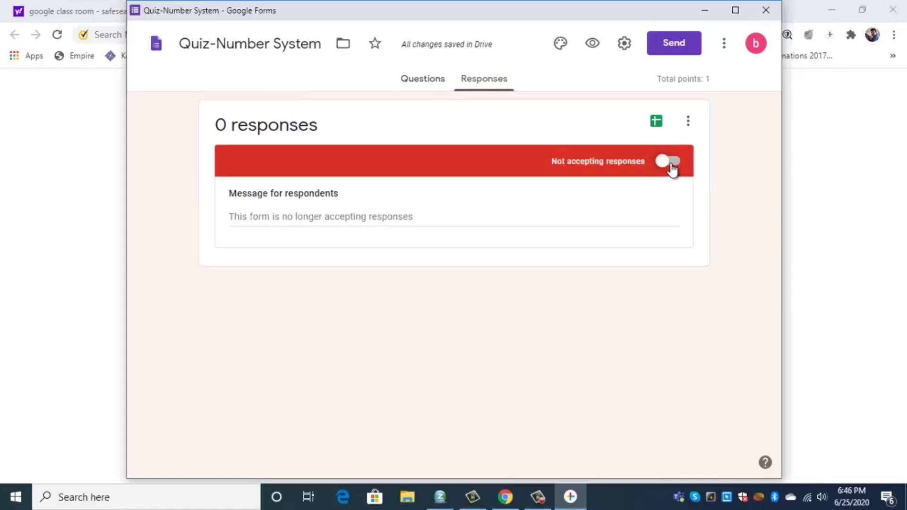
pyautogui.click(670, 165)
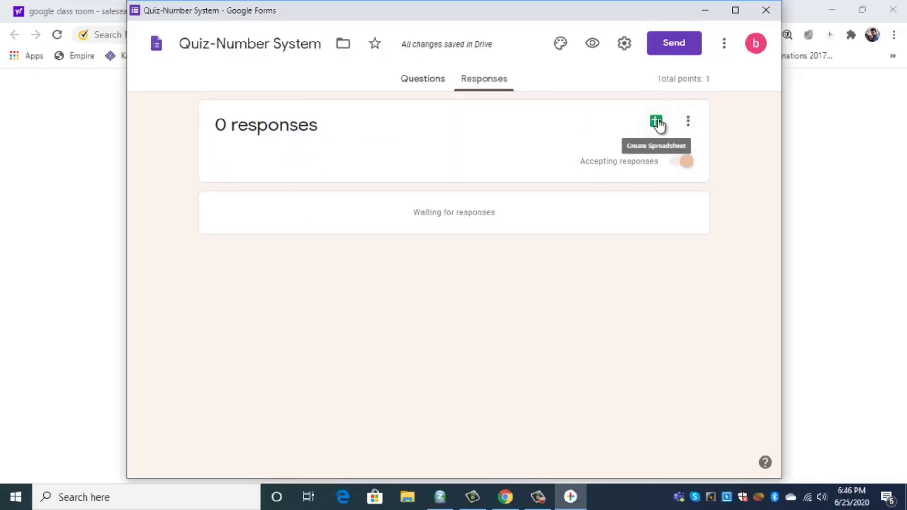
pyautogui.click(656, 122)
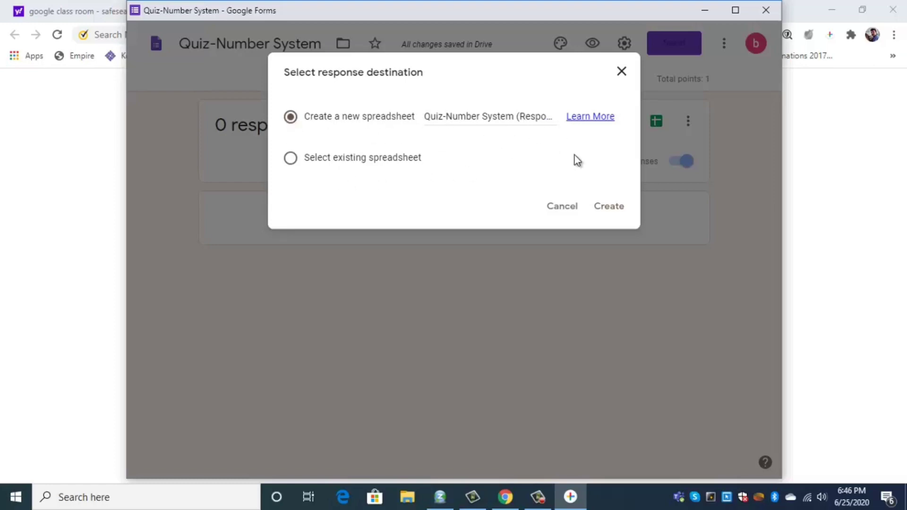
# Create the linked 'Quiz-Number System (Responses)' spreadsheet
pyautogui.click(612, 211)
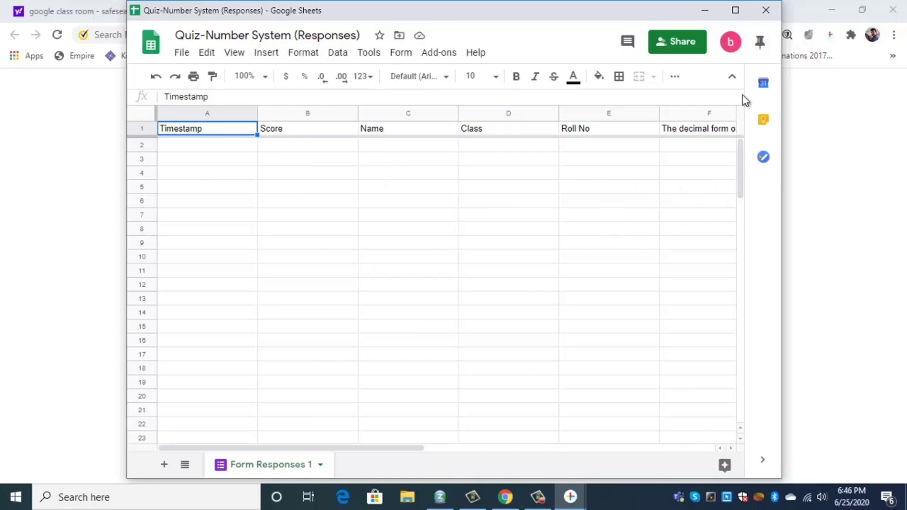
# Close the spreadsheet and change the Classroom assignment's points from 100 to 10
pyautogui.click(766, 10)
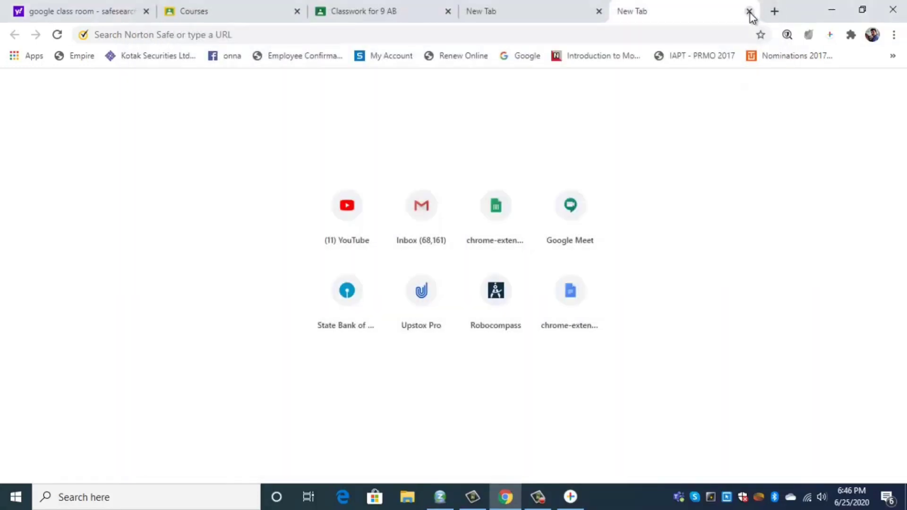
pyautogui.click(410, 17)
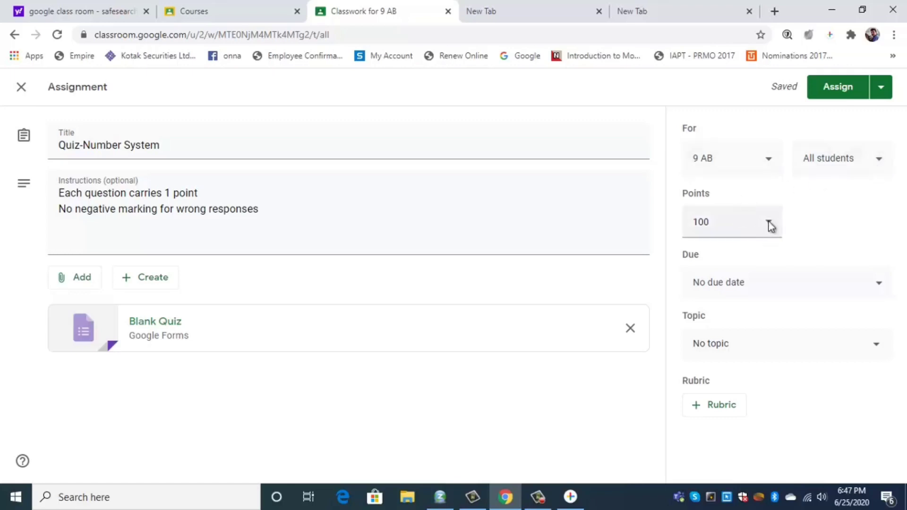
pyautogui.click(702, 221)
pyautogui.doubleClick(691, 220)
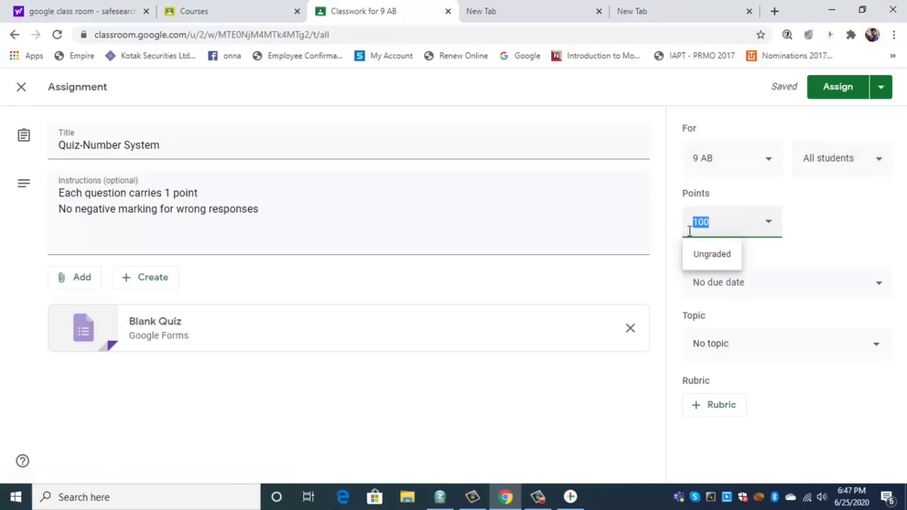
pyautogui.write('10')
# Set the due date to June 30, file it under NUMBER SYSTEM, and assign it
pyautogui.click(878, 286)
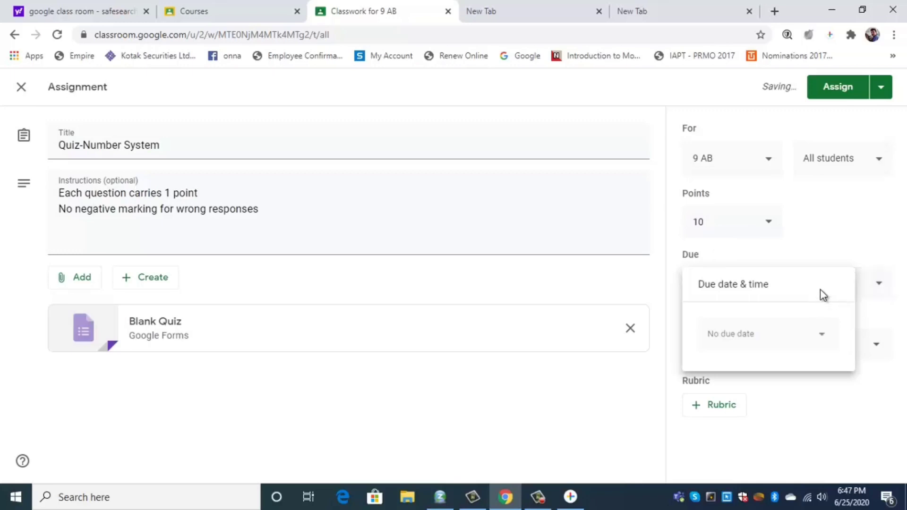
pyautogui.click(822, 336)
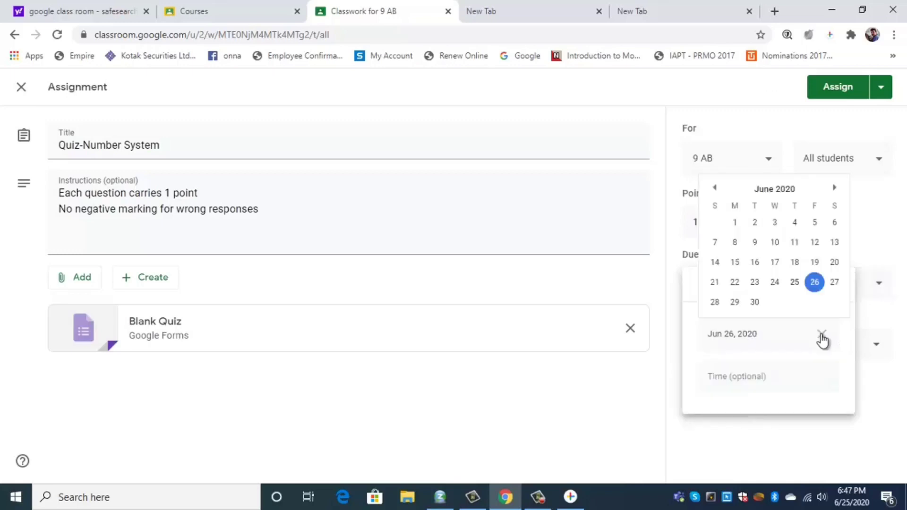
pyautogui.click(754, 302)
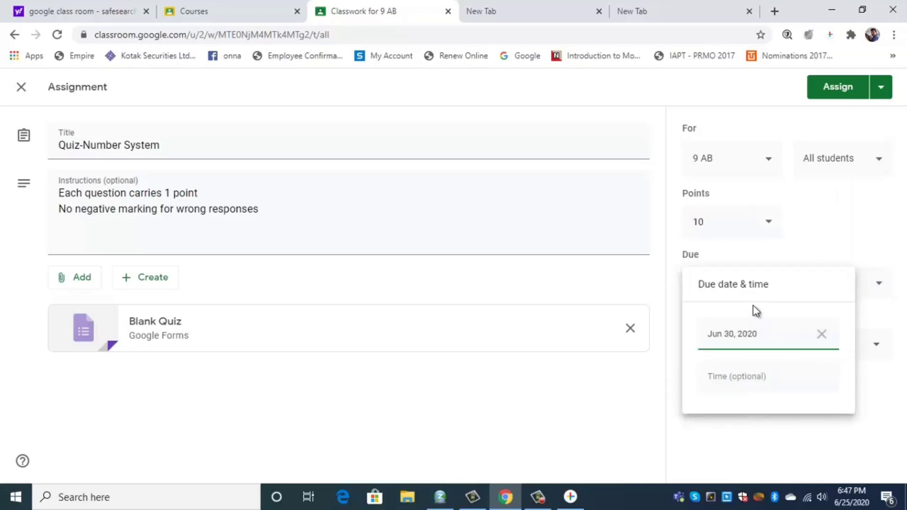
pyautogui.click(877, 381)
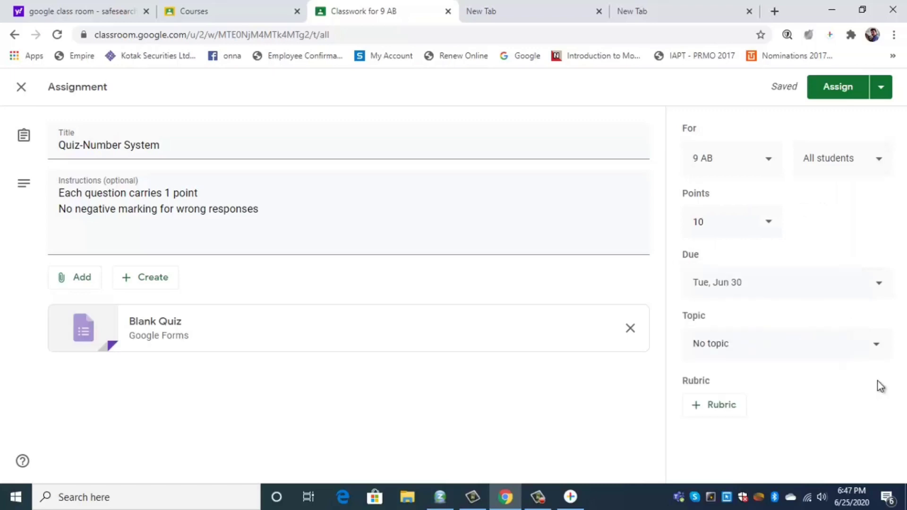
pyautogui.click(873, 348)
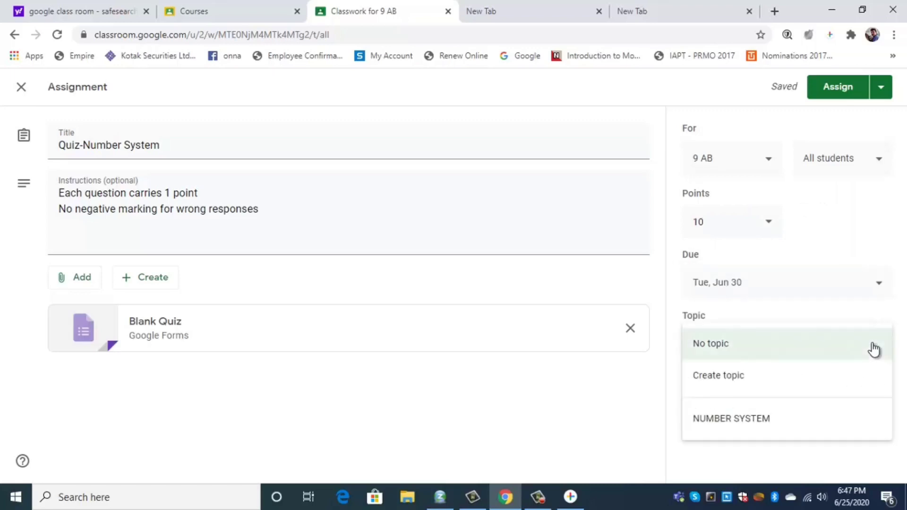
pyautogui.click(793, 423)
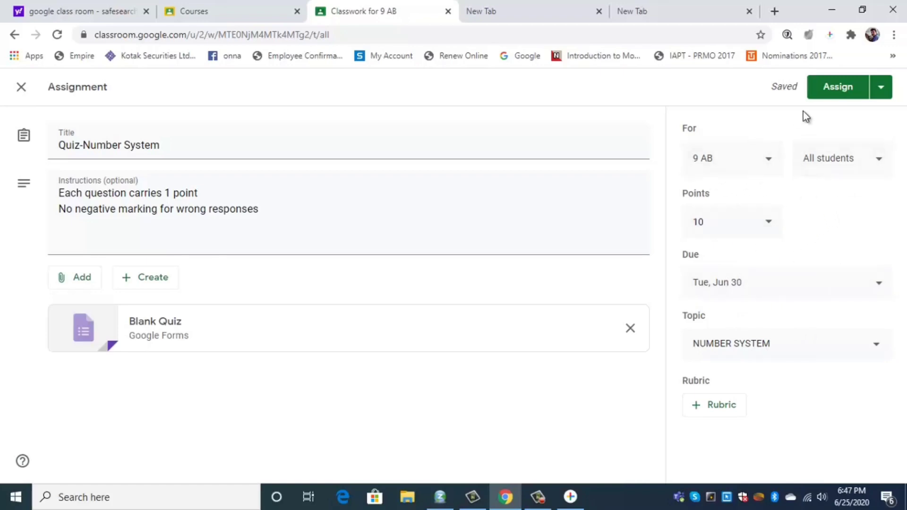
pyautogui.click(843, 88)
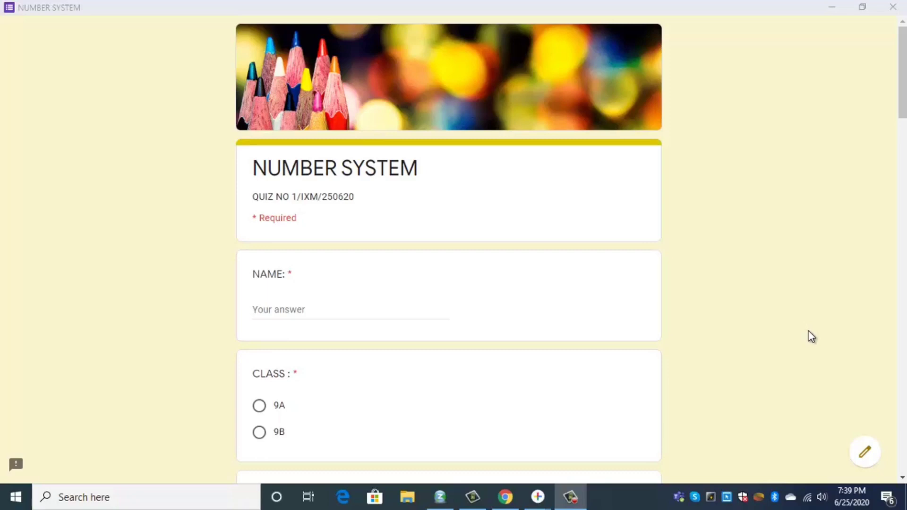
pyautogui.scroll(-10, 840, 165)
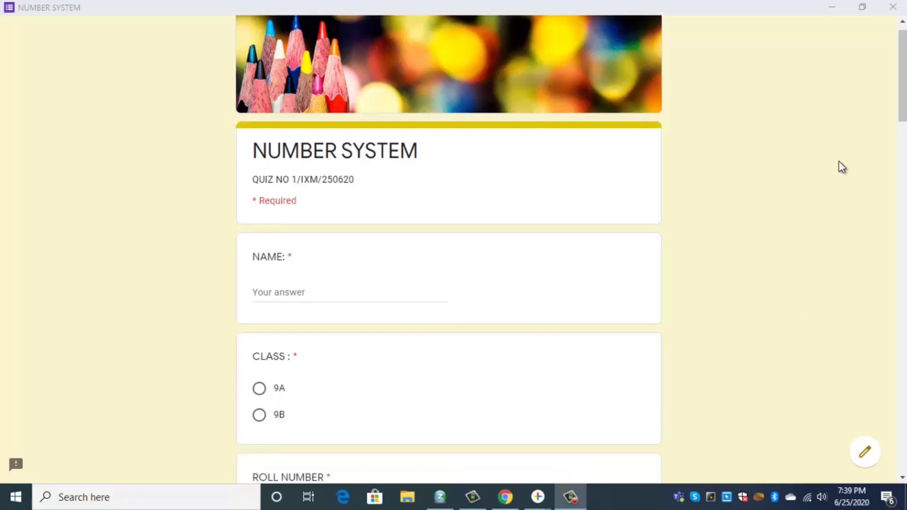
pyautogui.scroll(-10, 812, 180)
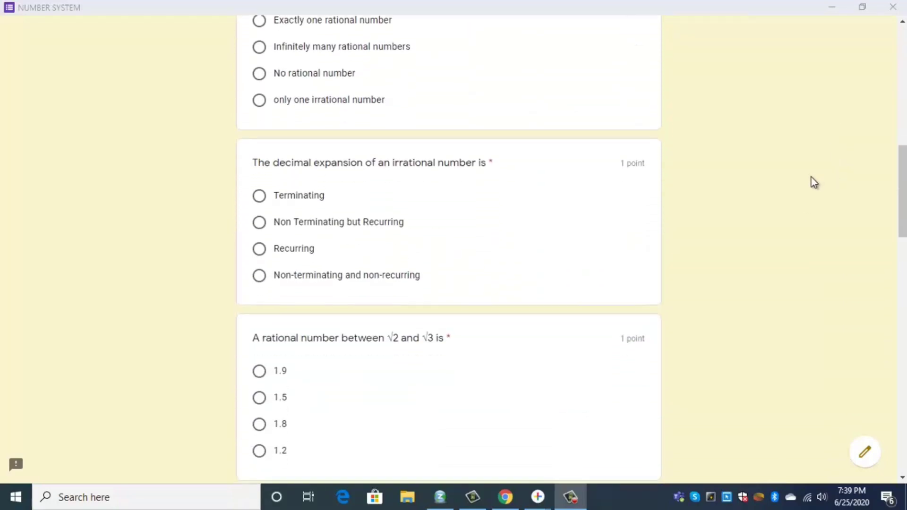
pyautogui.scroll(-15, 812, 179)
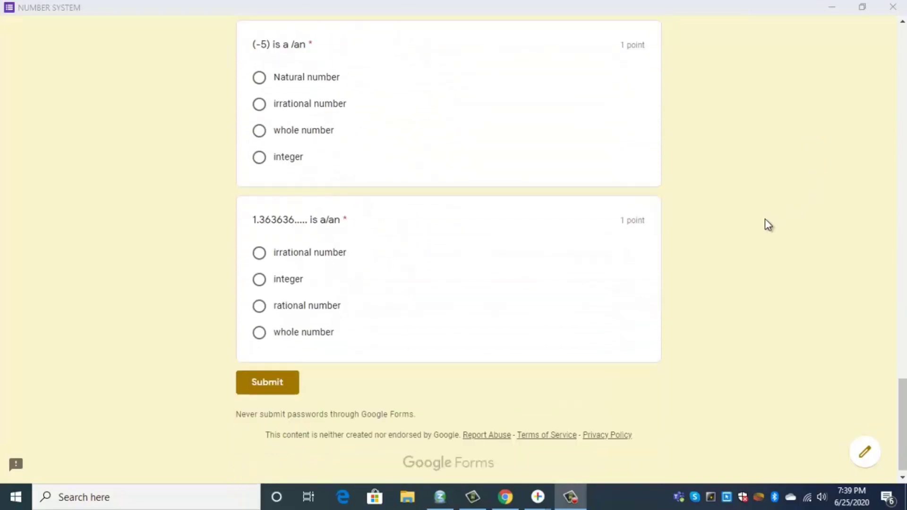
pyautogui.scroll(14, 768, 223)
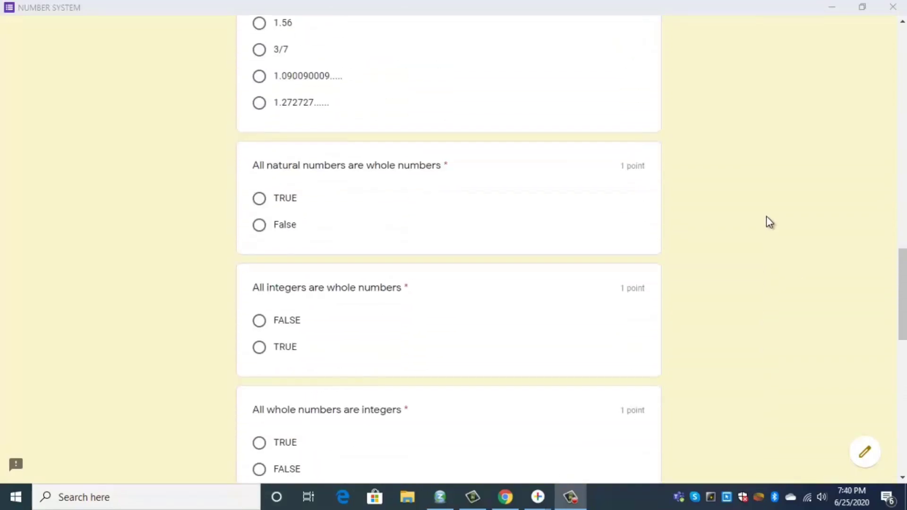
pyautogui.scroll(15, 766, 216)
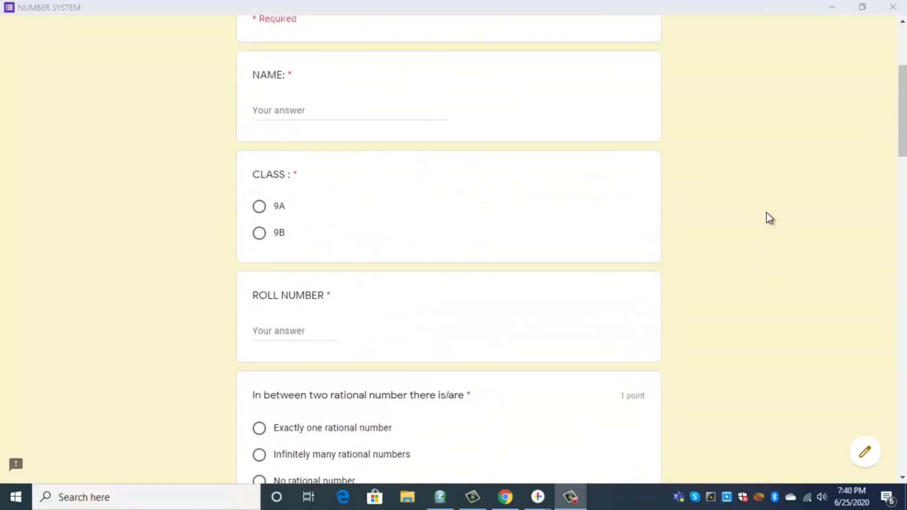
pyautogui.scroll(4, 769, 217)
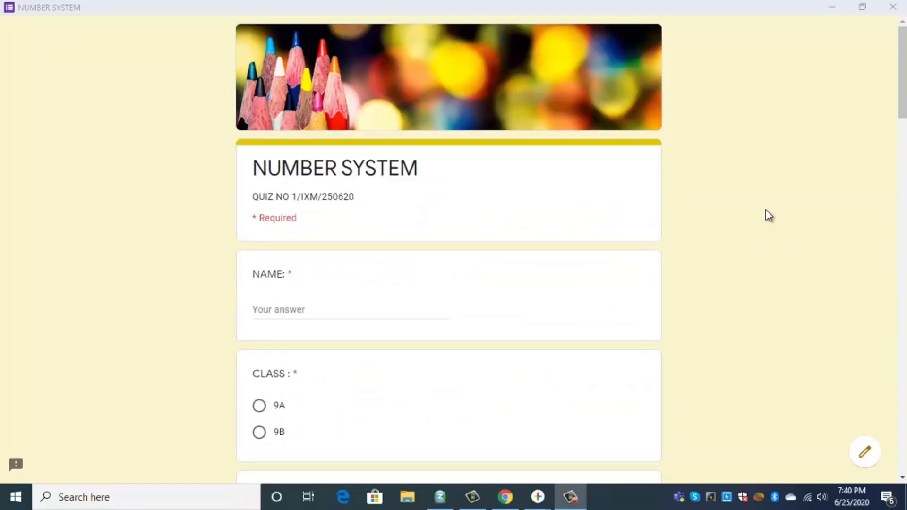
# Enter the student's name, choose class 9A, and give roll number 17
pyautogui.click(321, 310)
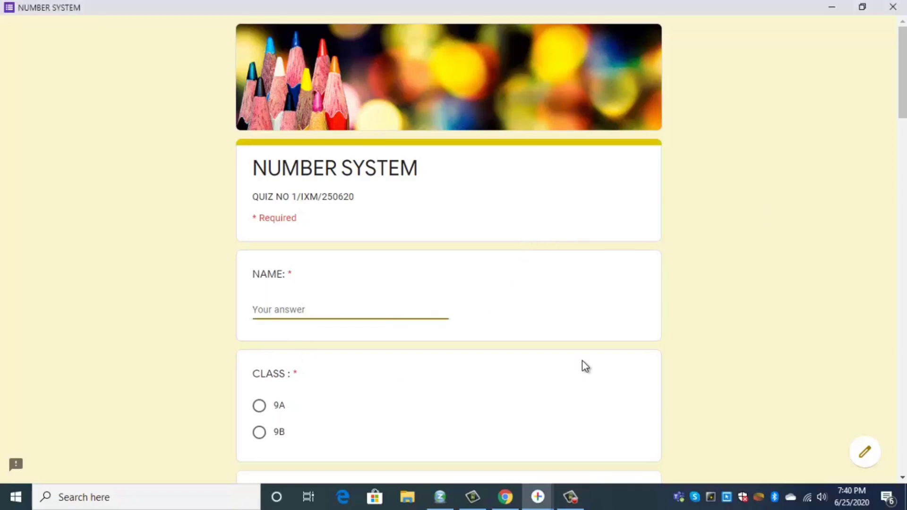
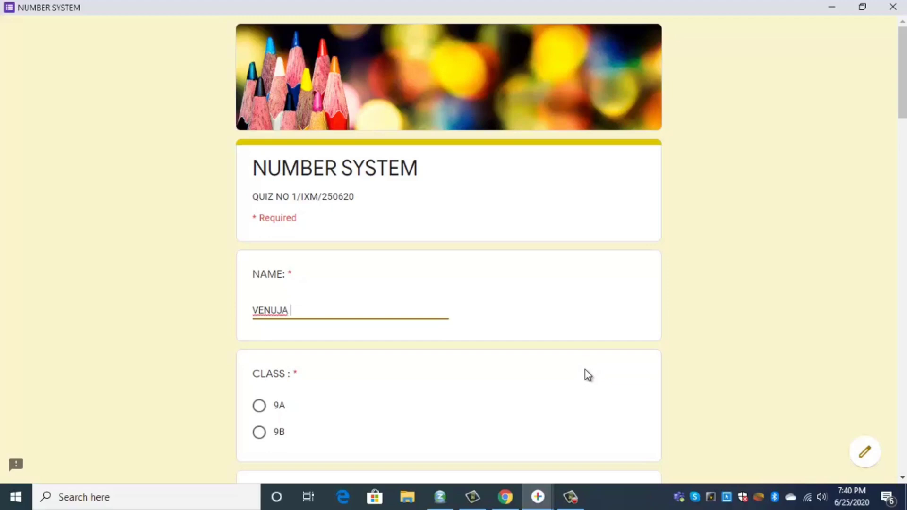
pyautogui.scroll(-1, 590, 402)
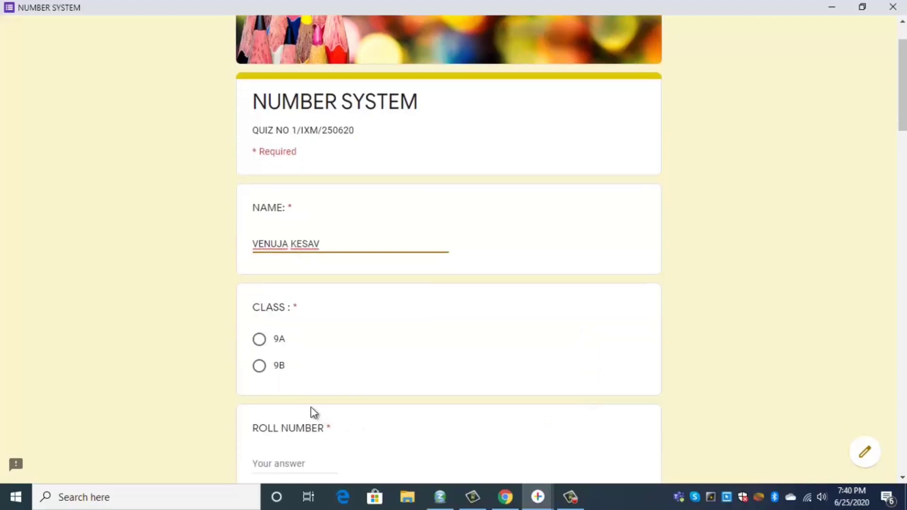
pyautogui.click(260, 341)
pyautogui.scroll(-4, 368, 350)
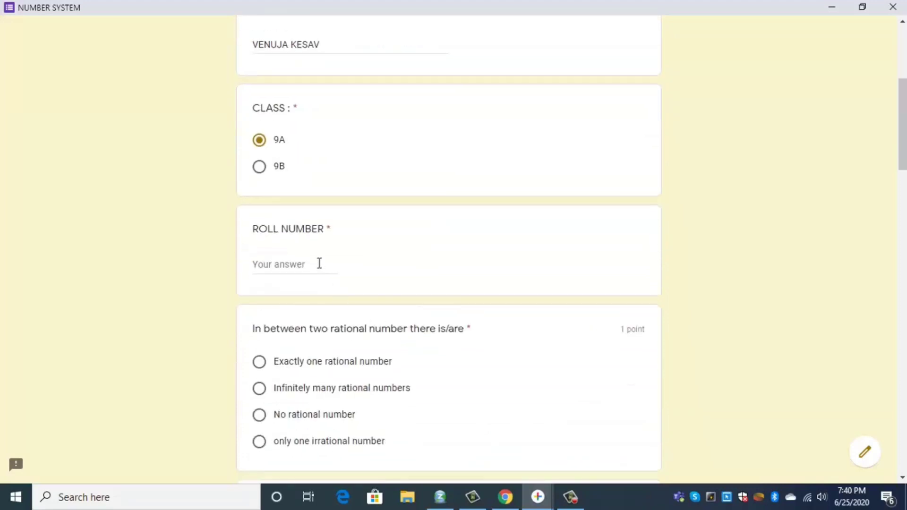
pyautogui.click(318, 265)
# Answer 'Infinitely many rational numbers' and 'integer' for the (-5) question, submit, and view the score
pyautogui.scroll(-2, 421, 326)
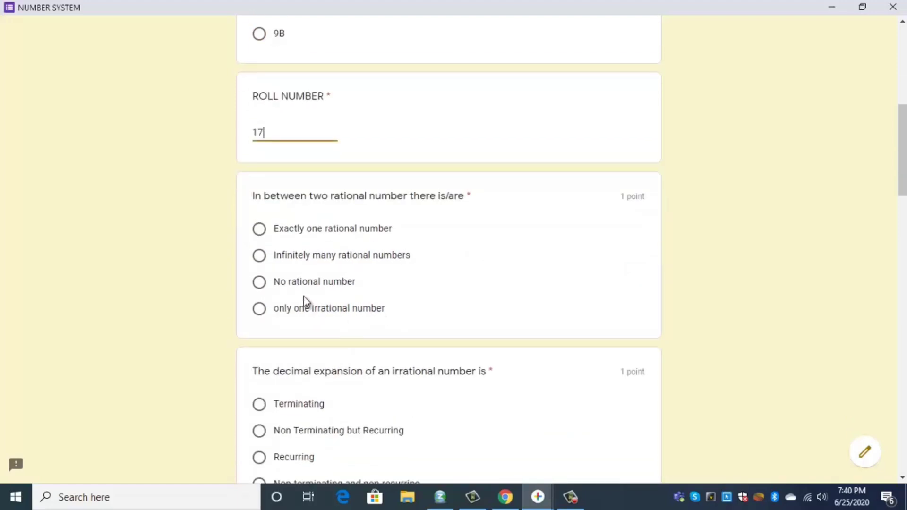
pyautogui.click(259, 256)
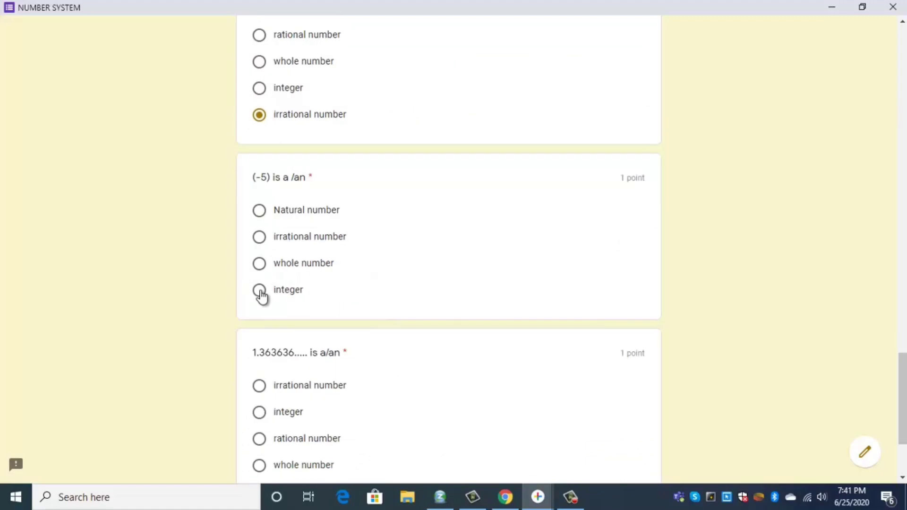
pyautogui.click(261, 294)
pyautogui.scroll(-3, 359, 293)
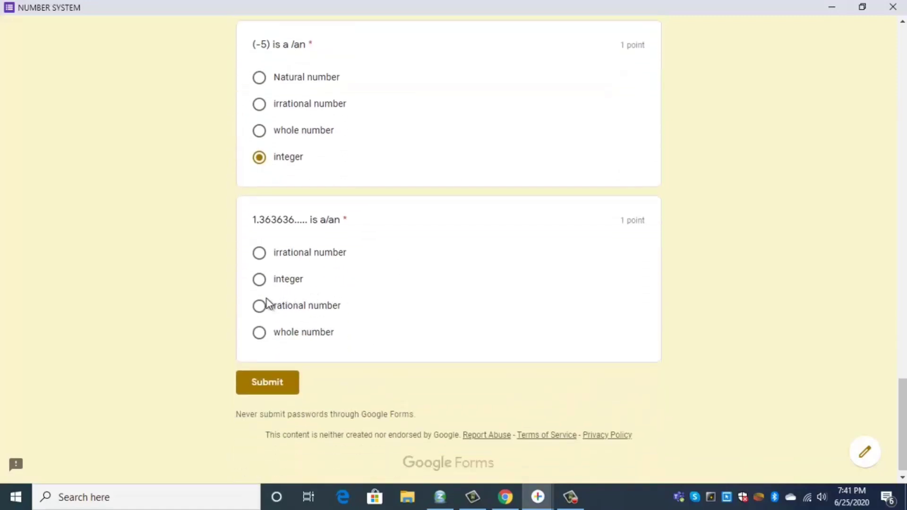
pyautogui.click(277, 385)
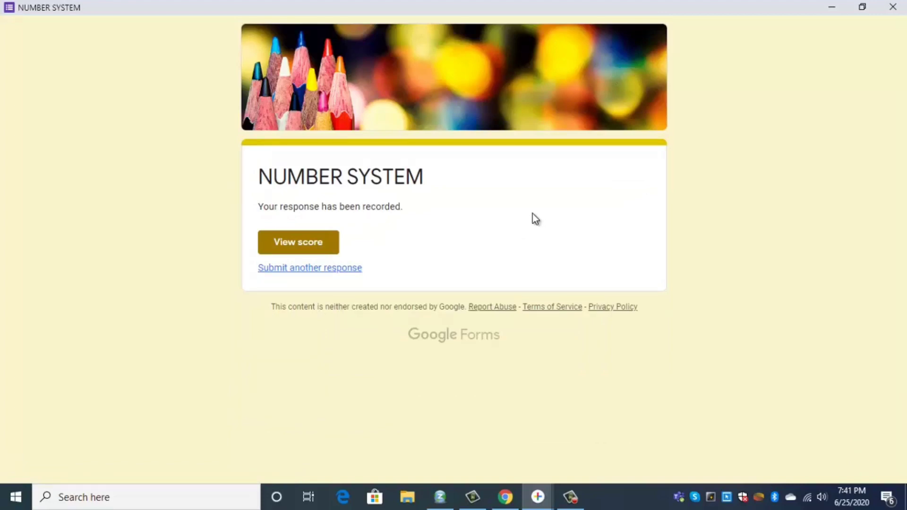
pyautogui.click(295, 246)
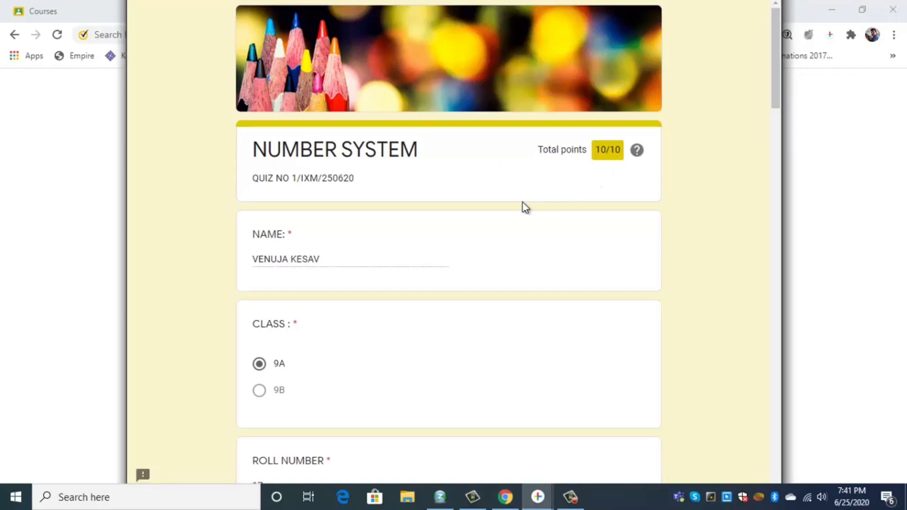
# Scroll through the graded answers to confirm each is correct and the total is 10/10
pyautogui.scroll(-4, 523, 202)
pyautogui.scroll(-4, 523, 202)
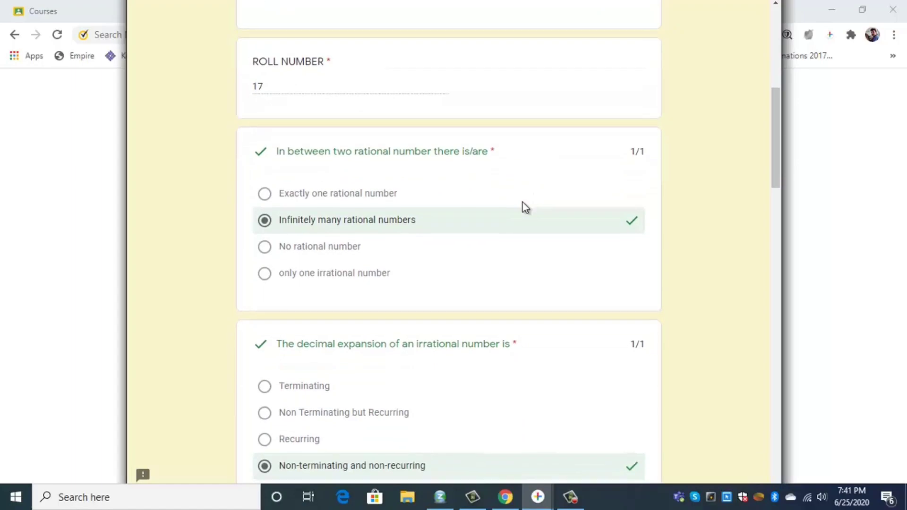
pyautogui.scroll(-4, 522, 202)
pyautogui.scroll(10, 520, 203)
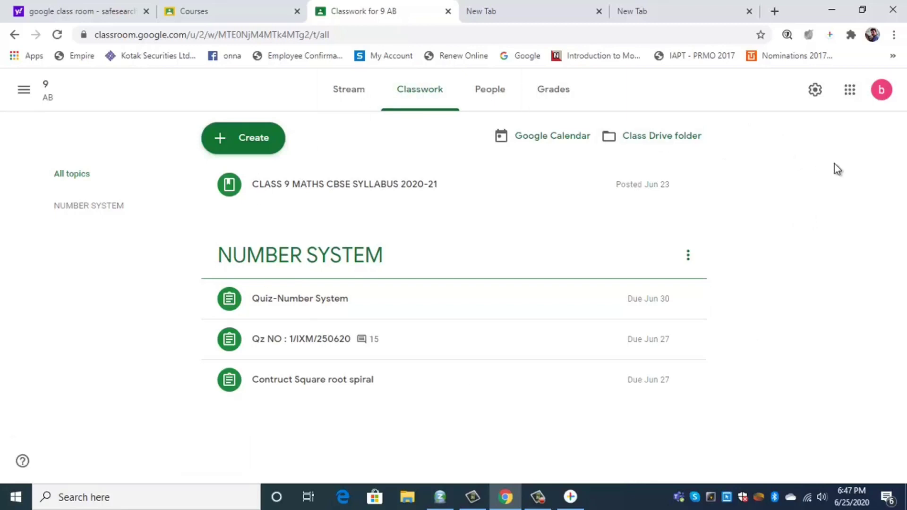
# From the apps grid go to Drive, then Classroom › 9 AB, and open the Responses spreadsheet
pyautogui.click(849, 95)
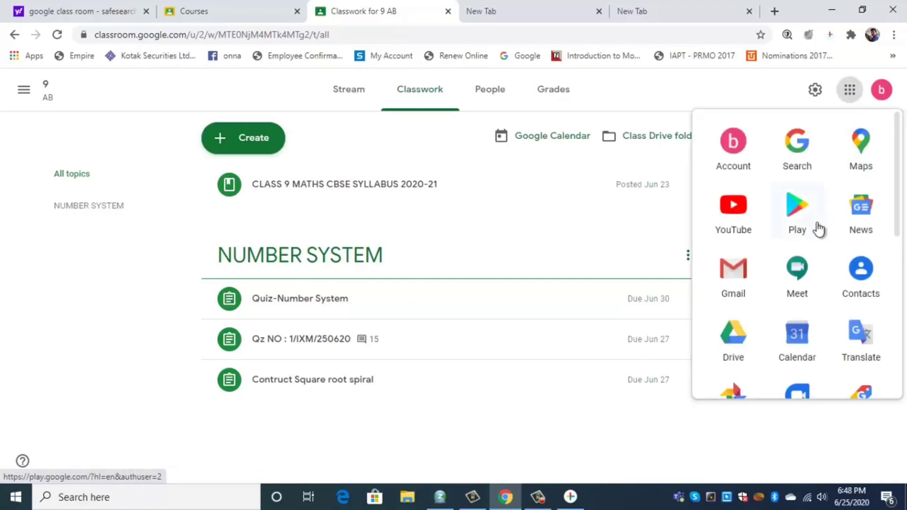
pyautogui.click(739, 336)
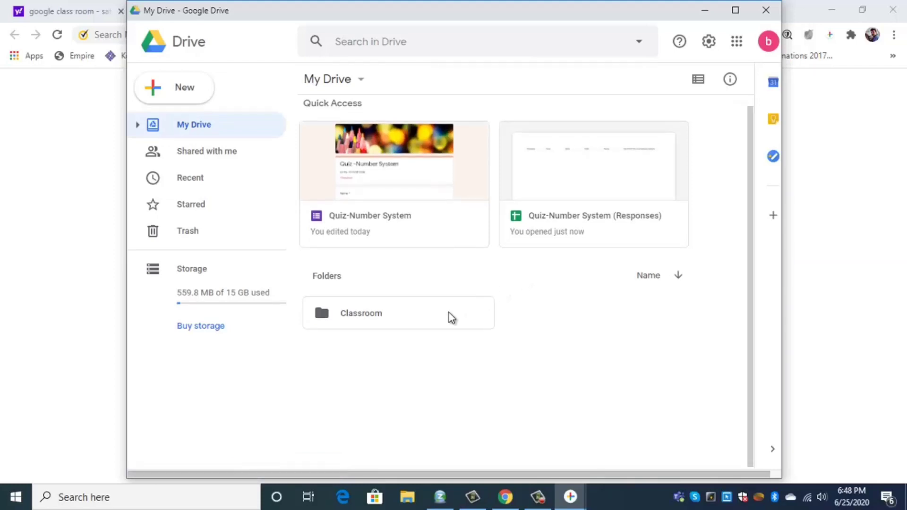
pyautogui.click(381, 315)
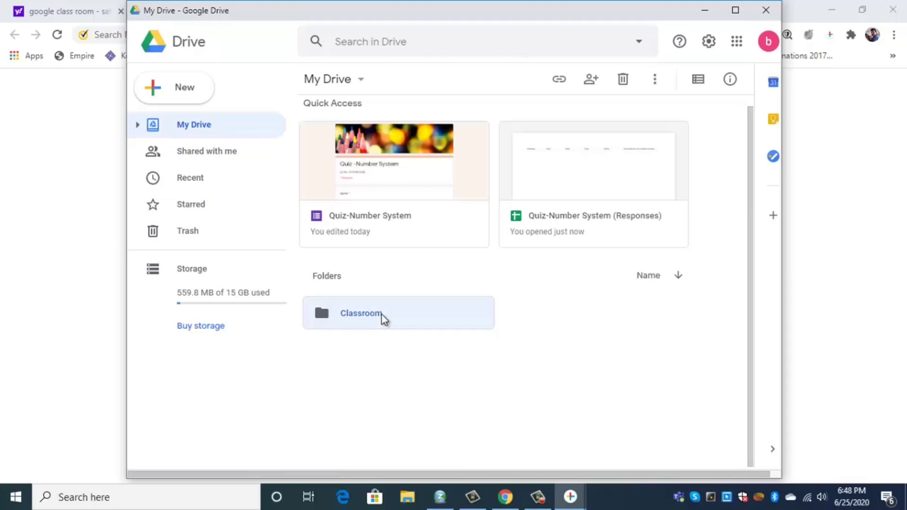
pyautogui.doubleClick(382, 315)
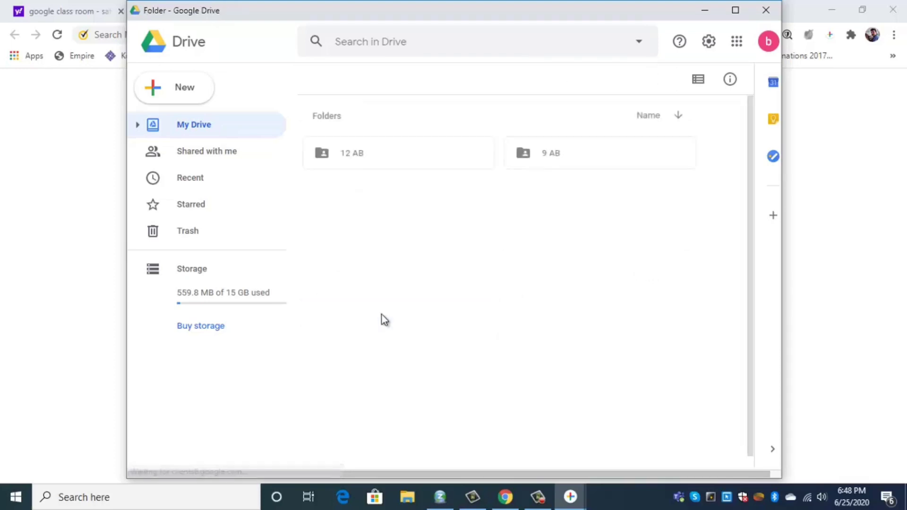
pyautogui.doubleClick(575, 160)
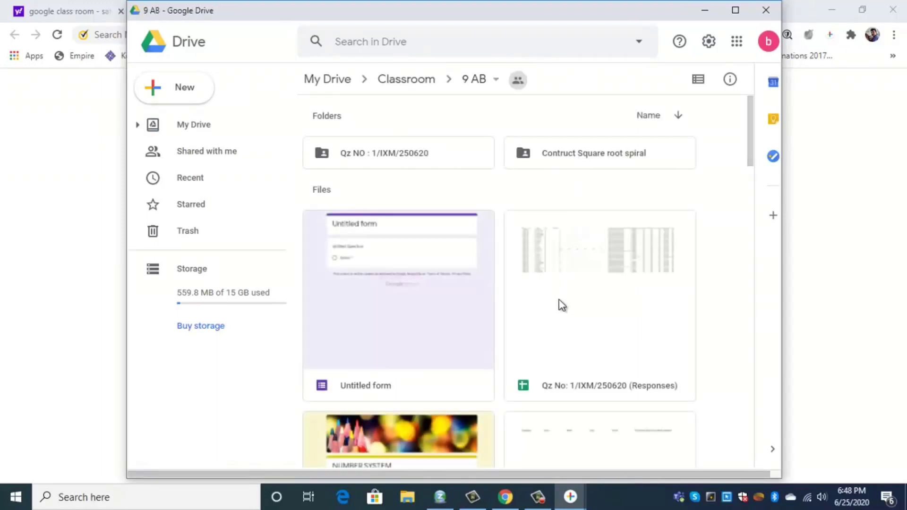
pyautogui.doubleClick(579, 285)
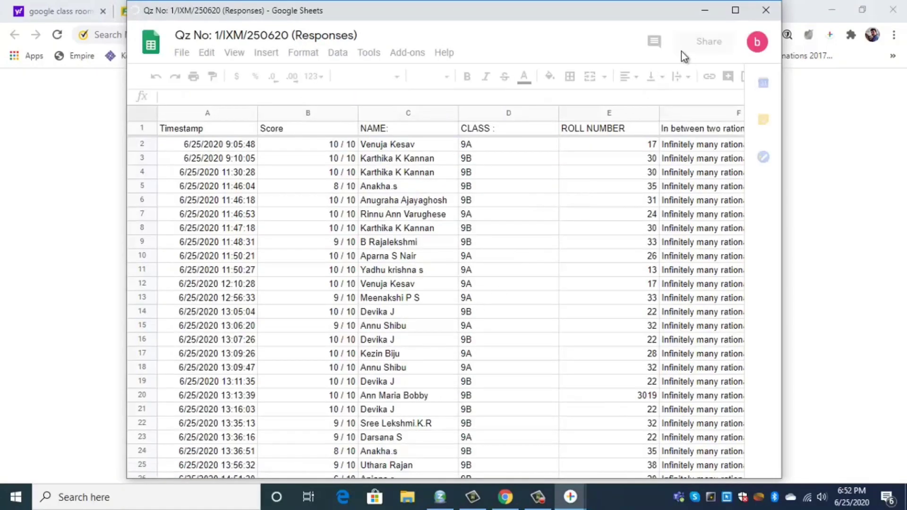
# Maximize the Sheets window and review the Score column for all 40 submissions in Form Responses 1
pyautogui.click(736, 11)
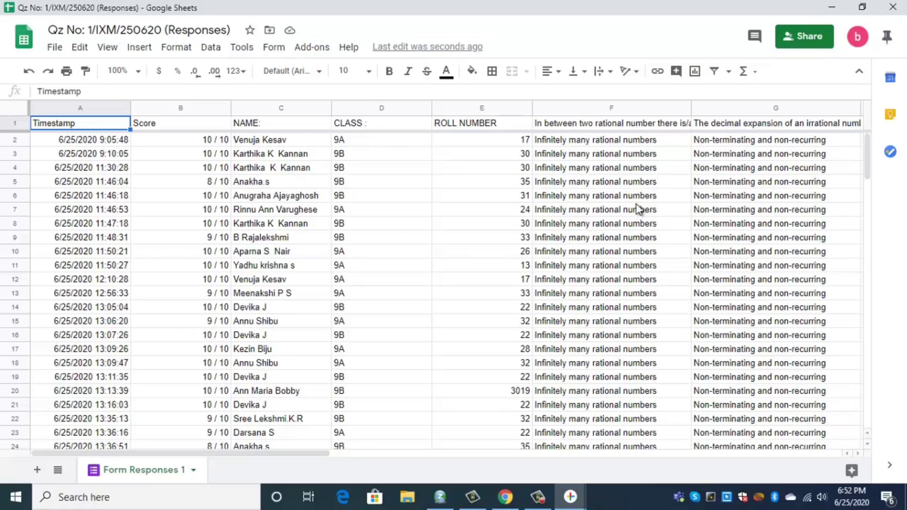
pyautogui.scroll(-4, 638, 181)
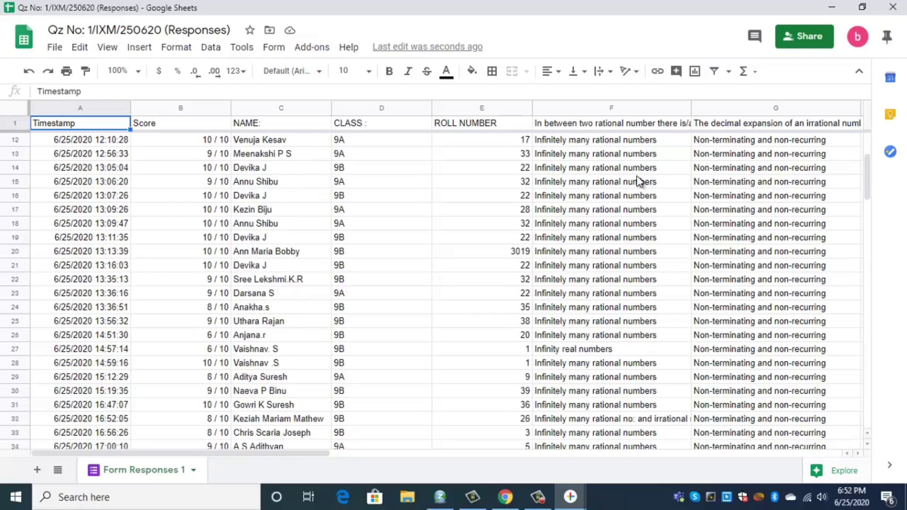
pyautogui.scroll(-4, 639, 181)
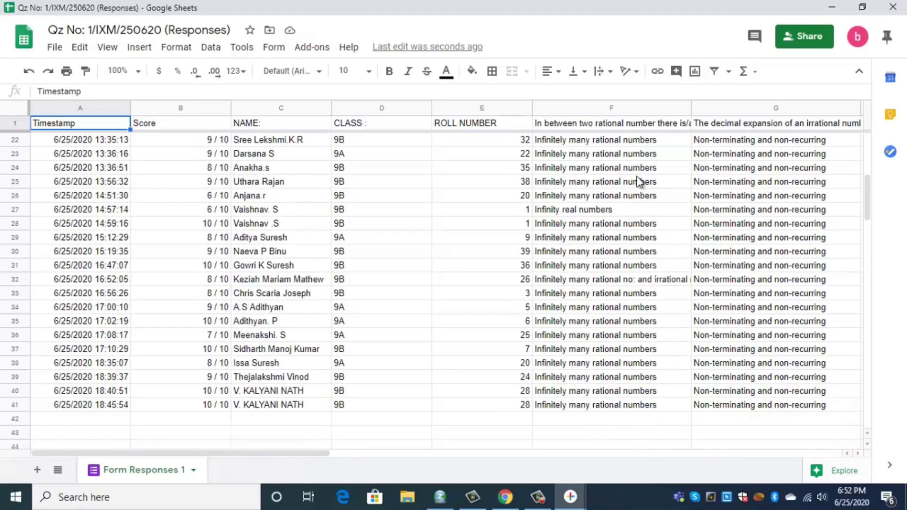
pyautogui.scroll(-1, 638, 181)
pyautogui.scroll(5, 638, 181)
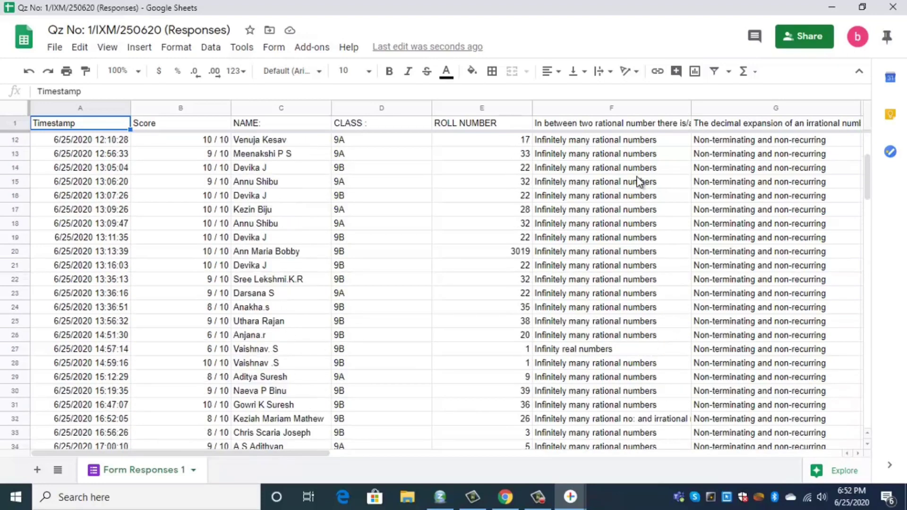
pyautogui.scroll(4, 638, 181)
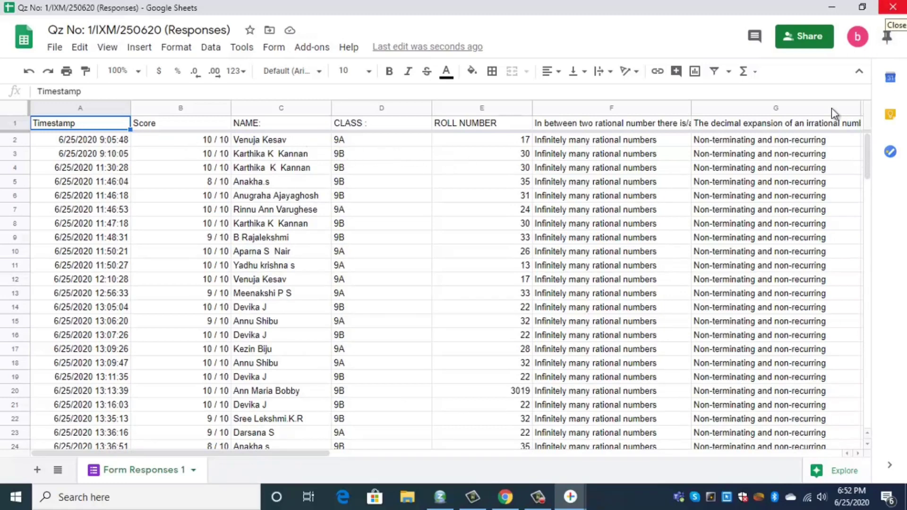
pyautogui.click(540, 503)
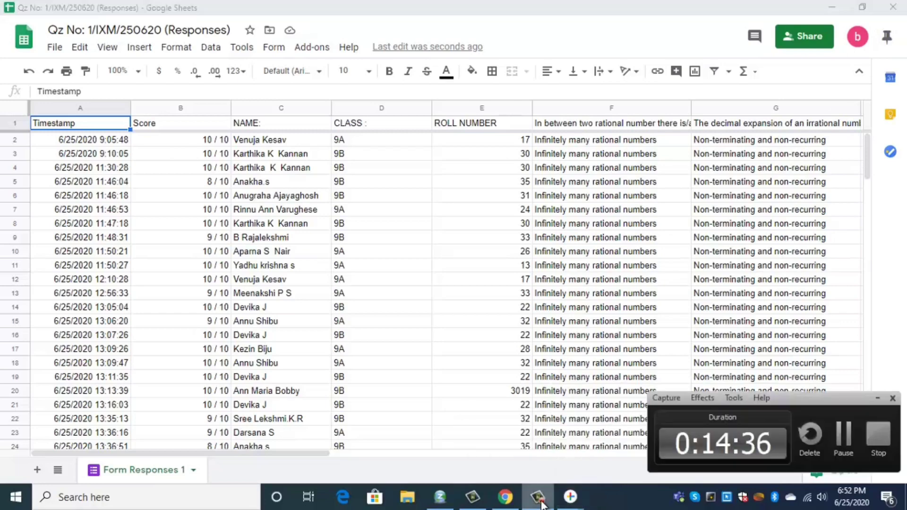
pyautogui.click(877, 432)
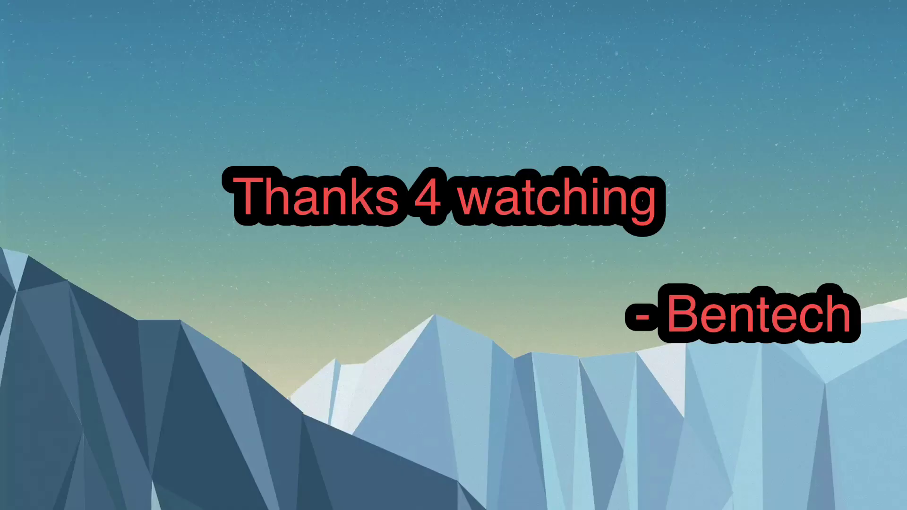